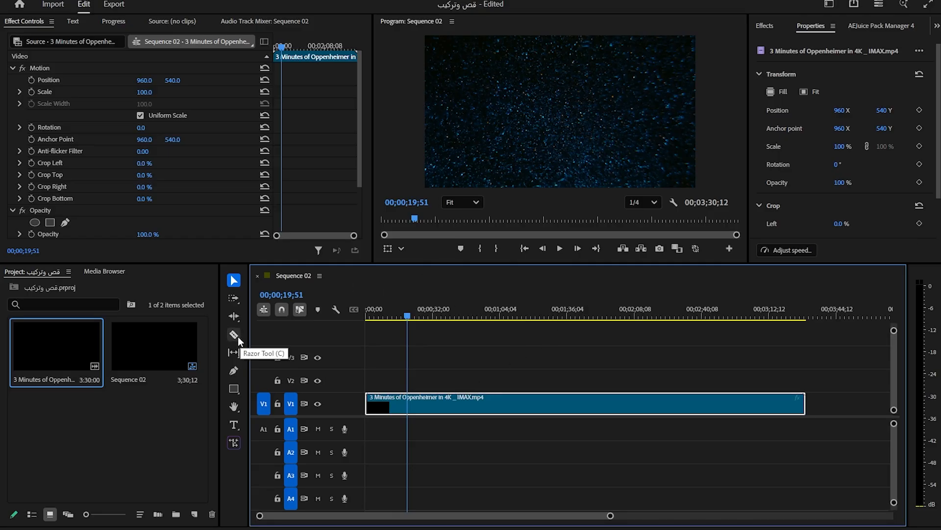
Cut the Oppenheimer clip on V1 at 00;00;11;03 with the Razor tool
mouse_move(407, 318)
left_mouse_down()
mouse_move(360, 322)
mouse_move(389, 320)
left_mouse_up()
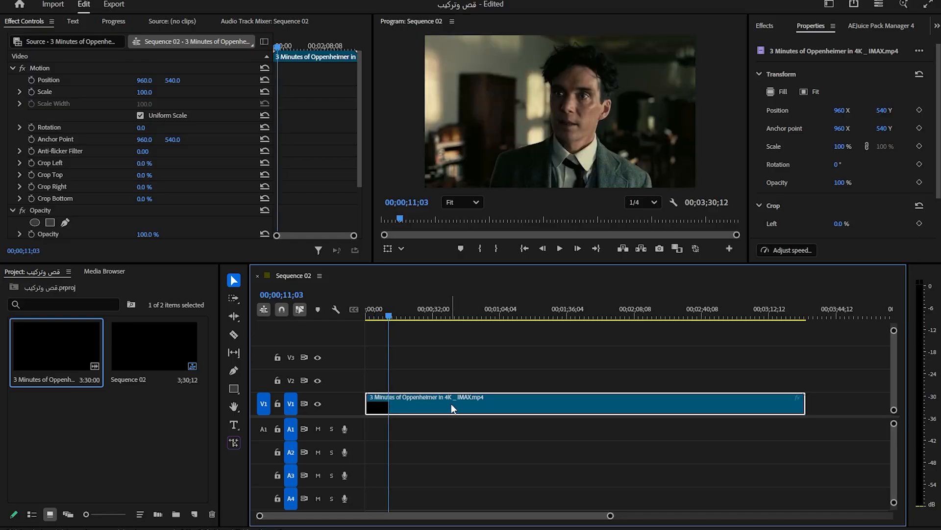
left_click(235, 335)
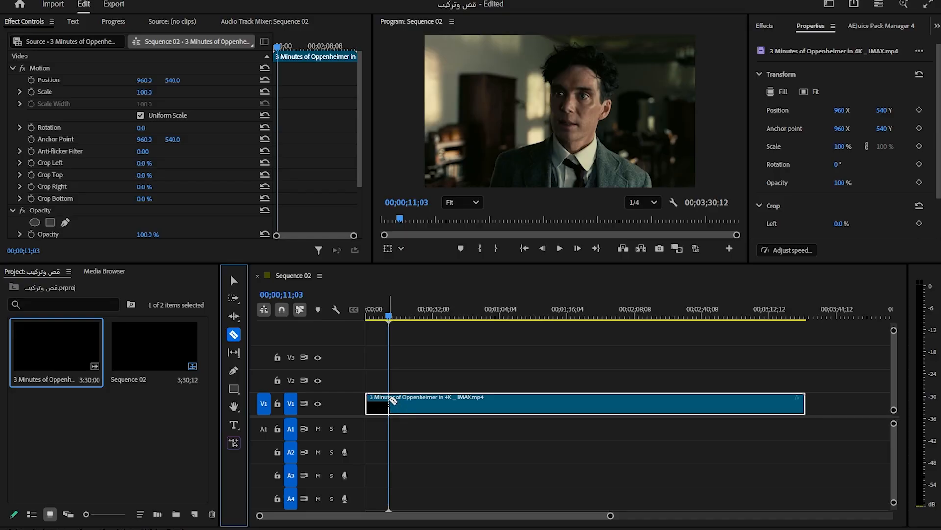
left_click(391, 402)
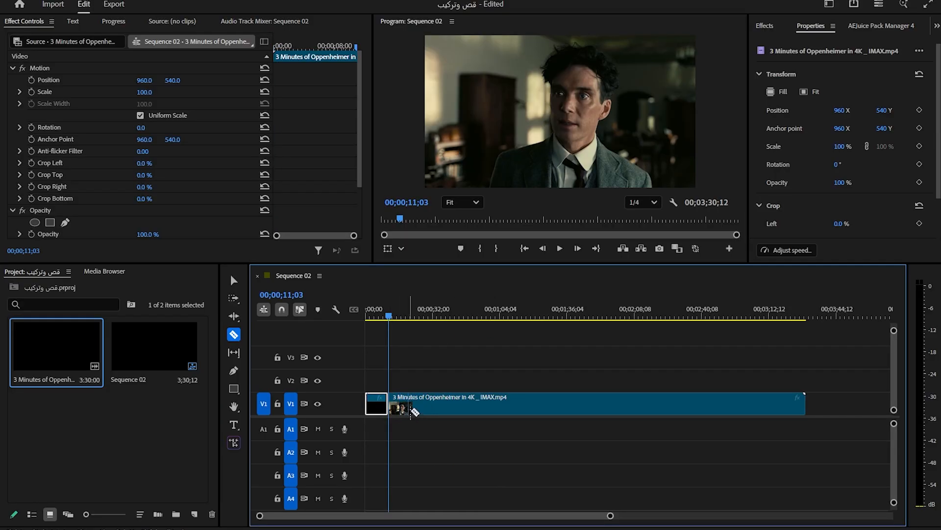
Make a second razor cut in the remaining footage on V1 at 00;01;08;12
left_click_drag(445, 316, 509, 324)
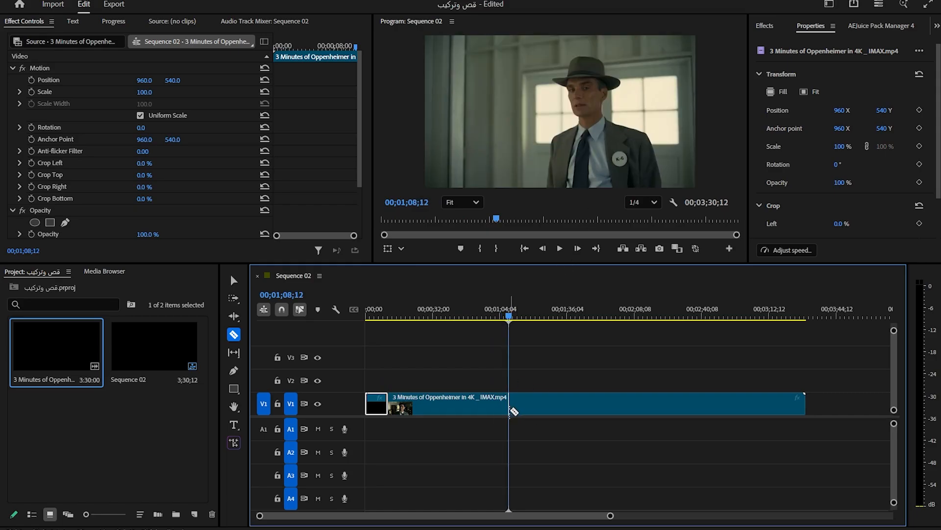
left_click(510, 408)
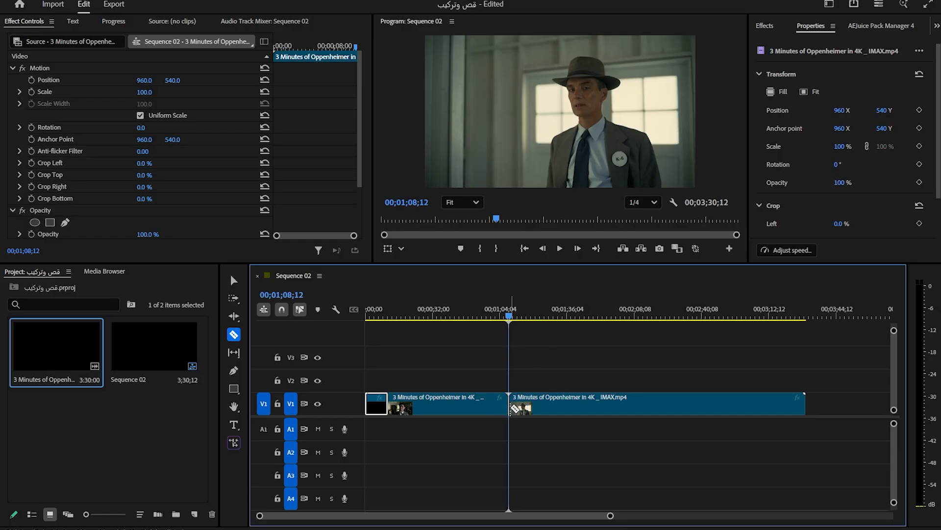
scroll(511, 408, "up", 3)
scroll(501, 425, "up", 1)
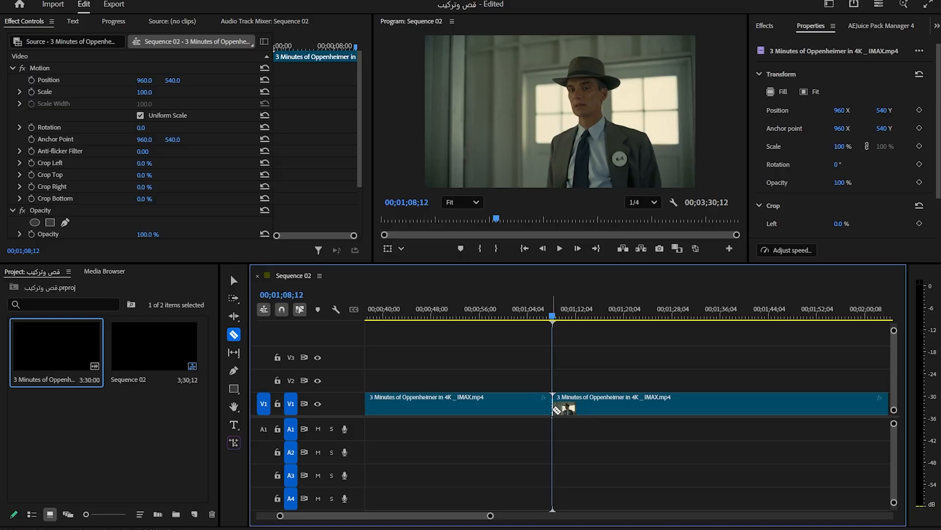
scroll(557, 409, "down", 4)
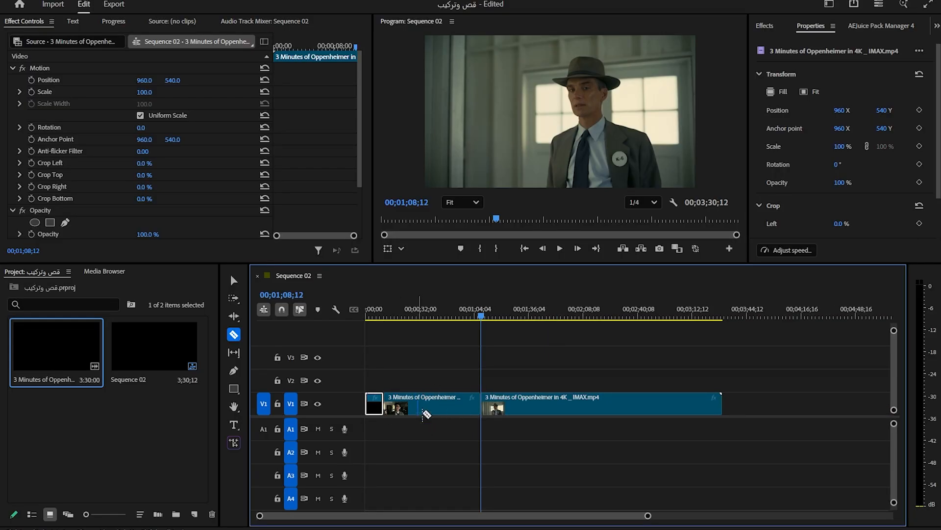
Delete the middle section between the two cuts on V1 and close the gap it leaves
left_click(233, 285)
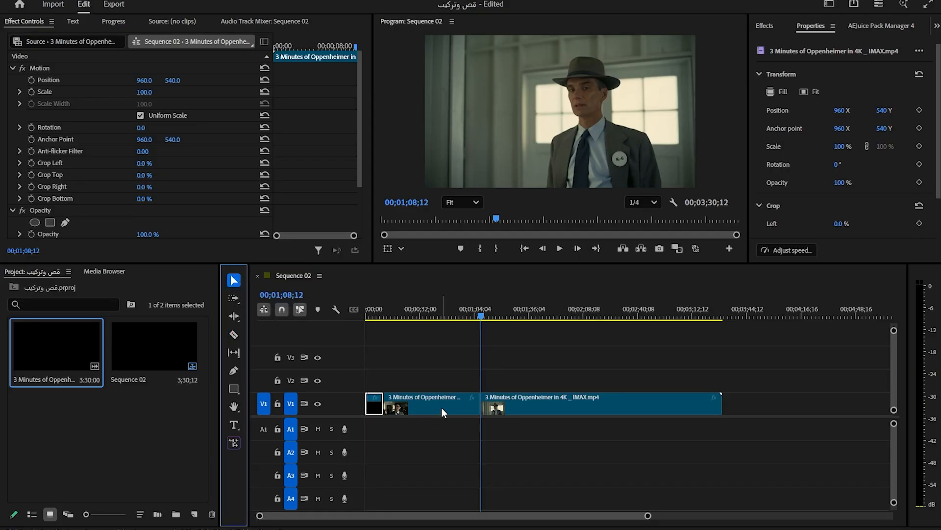
left_click(422, 406)
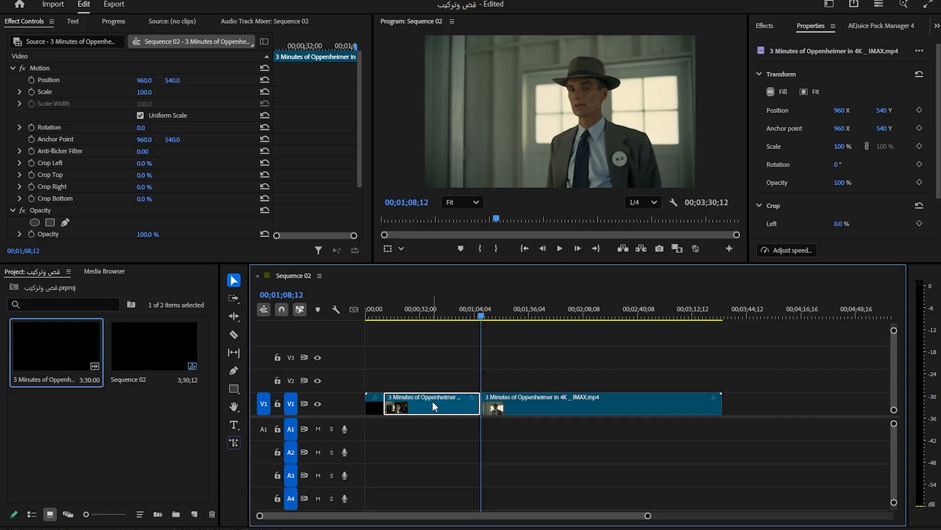
key("Delete")
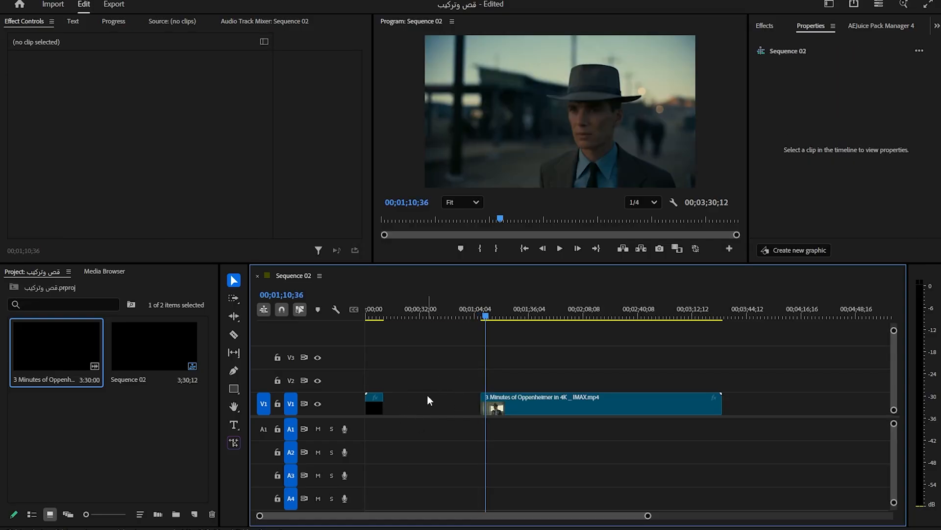
left_click(439, 407)
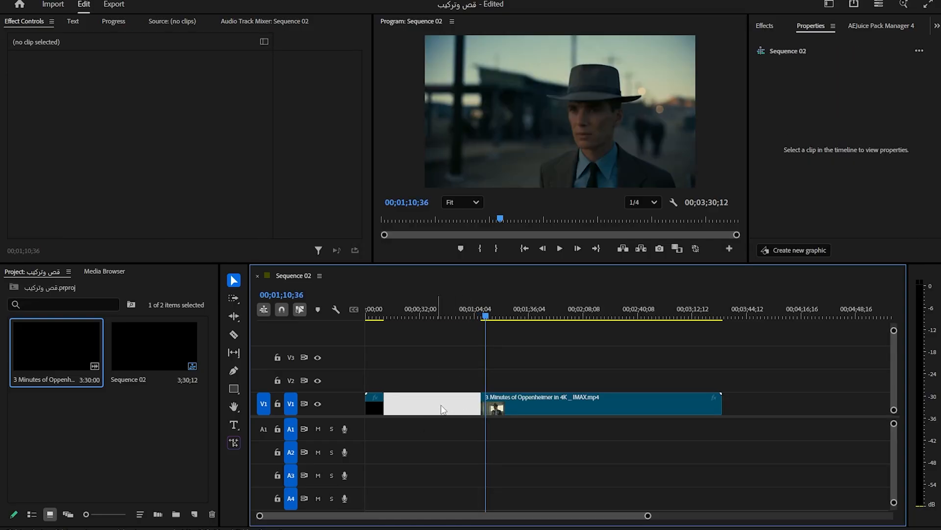
key("Delete")
Move both remaining clips on V1 about 00;00;52;59 later in the timeline
left_click_drag(472, 311, 382, 320)
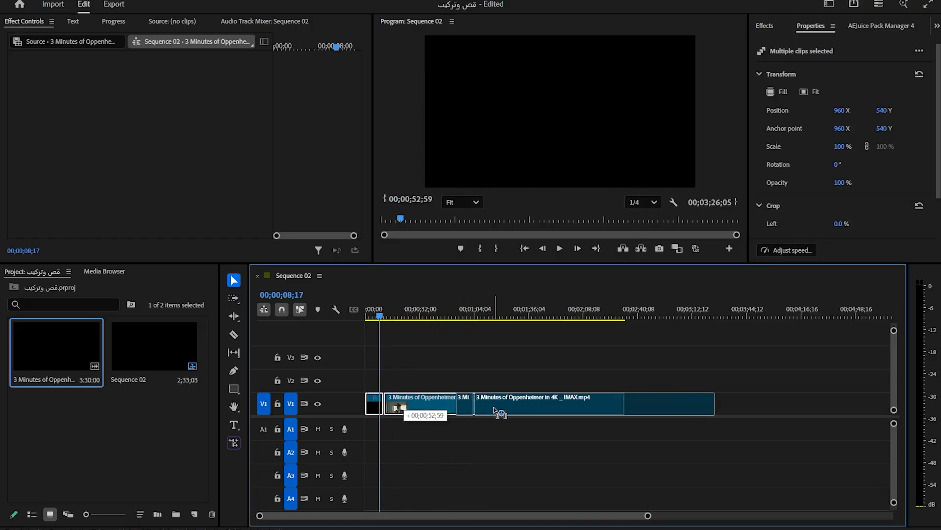
scroll(603, 407, "down", 2)
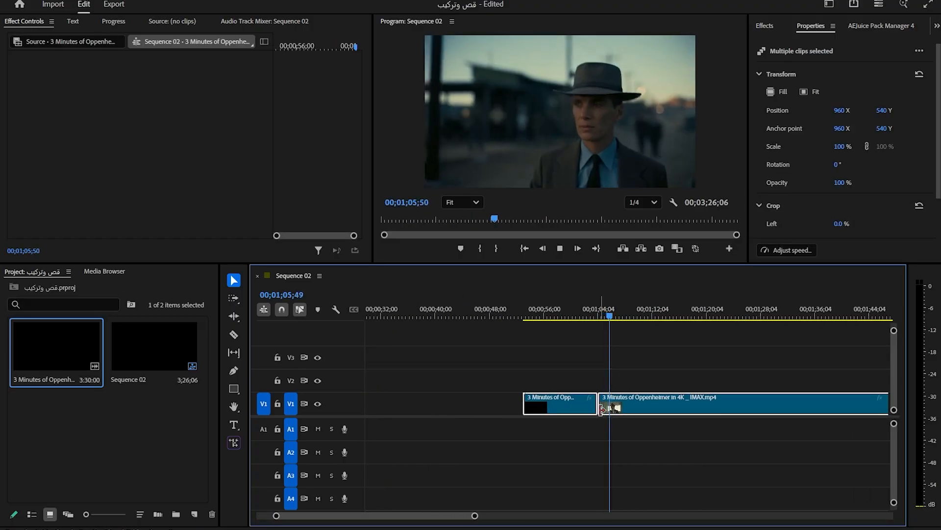
scroll(596, 411, "down", 1)
key("minus")
Try razor cuts at 00;01;02;38 in the first clip and partway through the second clip, and undo both
mouse_move(496, 316)
left_mouse_down()
mouse_move(512, 317)
mouse_move(499, 322)
left_mouse_up()
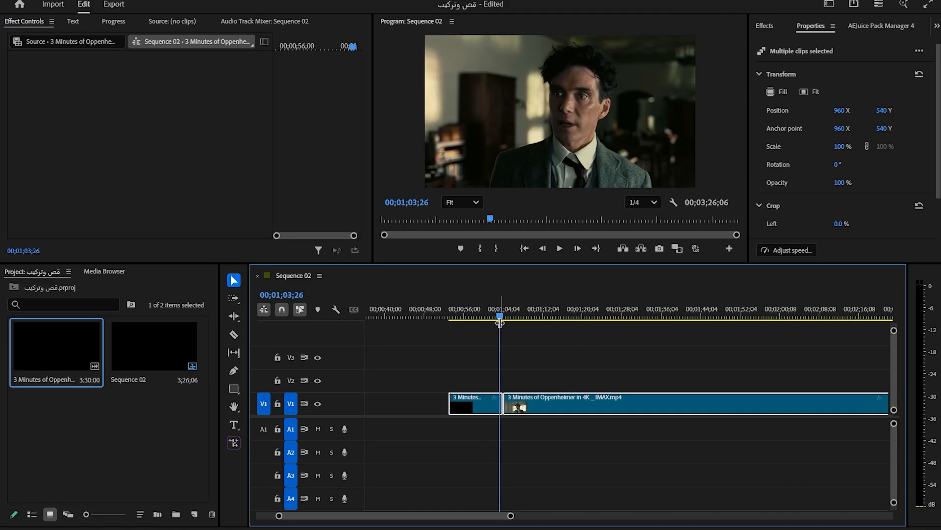
left_click(496, 317)
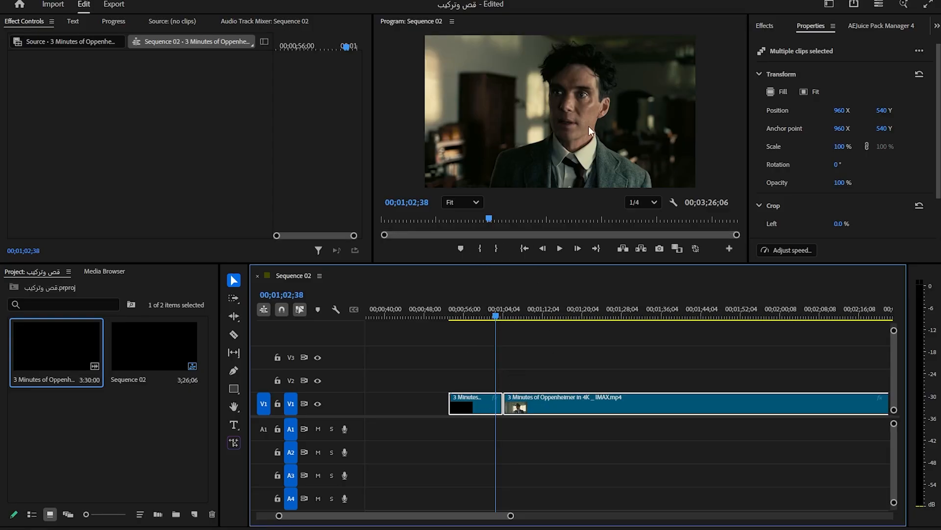
left_click(234, 335)
left_click(497, 404)
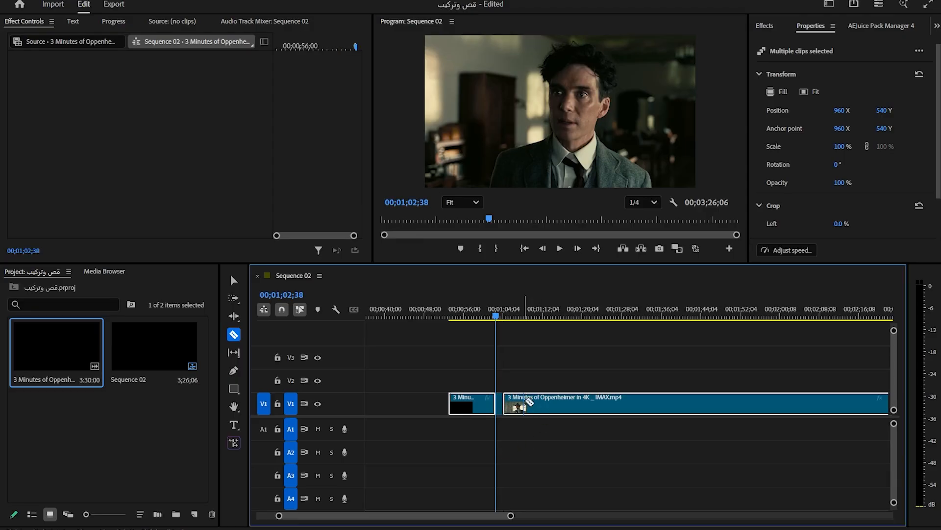
left_click(556, 405)
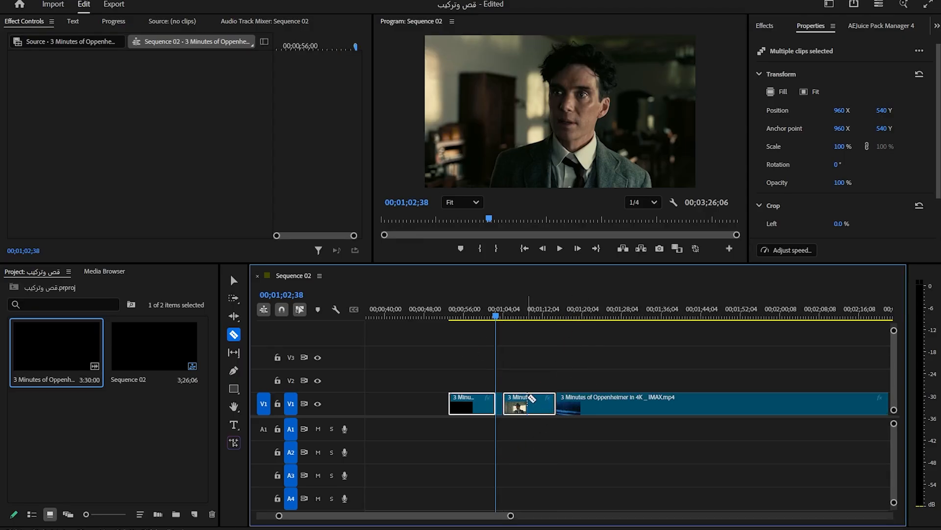
key("ctrl+z")
key("ctrl+z")
Try razor cuts at 00;00;58;55 in the first clip and at two points in the second clip, and undo them
left_click(479, 311)
left_click(231, 279)
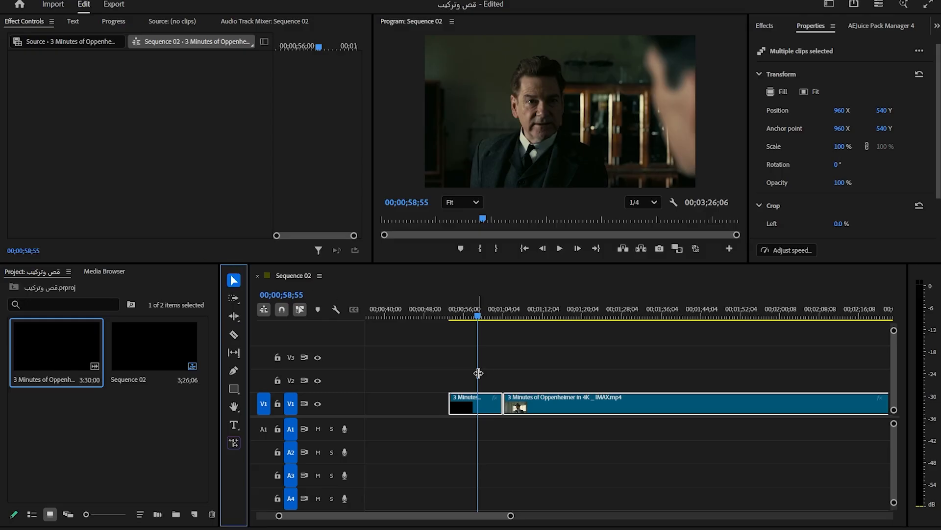
key("c")
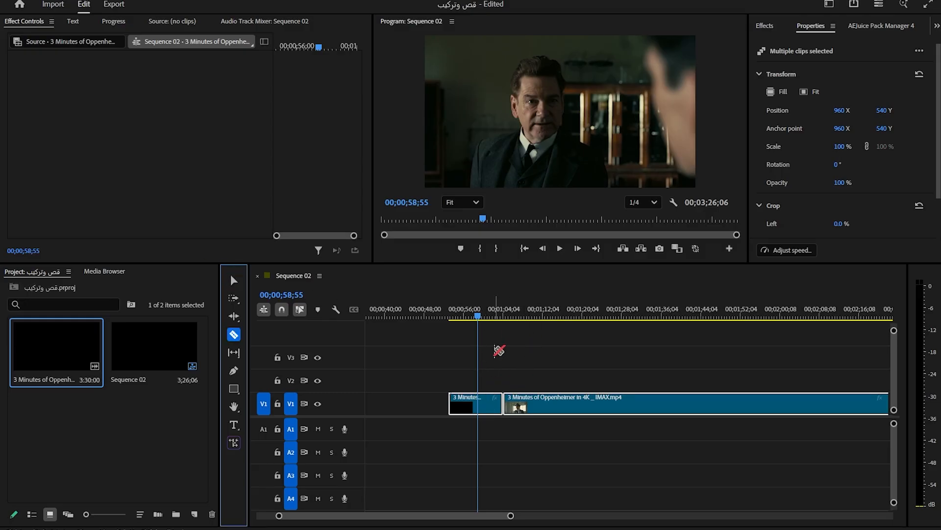
left_click(478, 407)
left_click(534, 407)
left_click(569, 407)
key("ctrl+z")
key("ctrl+z")
key("ctrl+z")
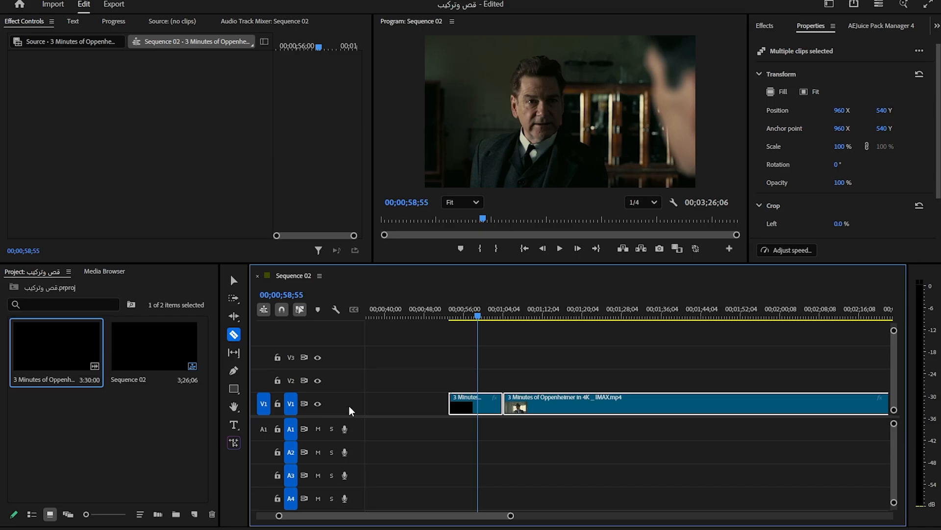
Shift both clips on V1 later so they start at 00;00;58;55, and select only the second clip
key("v")
scroll(494, 408, "up", 1, "alt")
left_click_drag(486, 409, 520, 405)
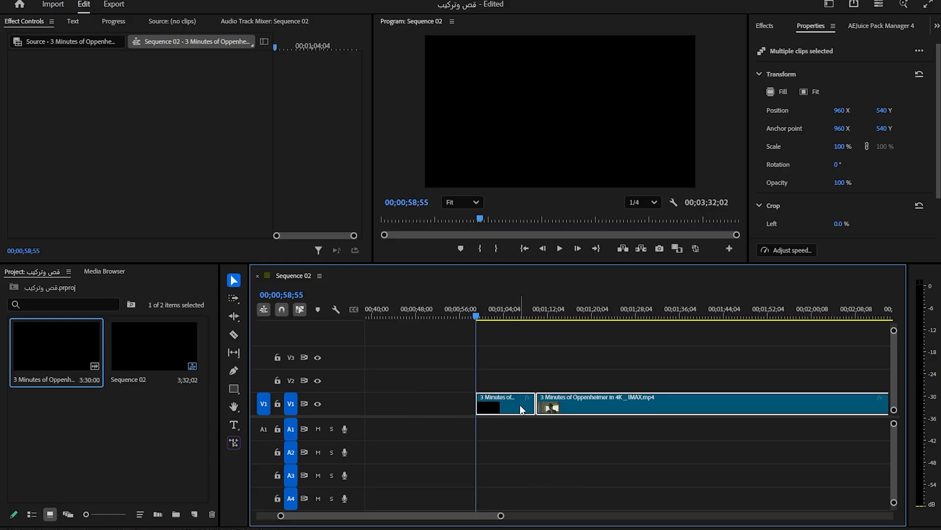
left_click(511, 398)
left_click(581, 407)
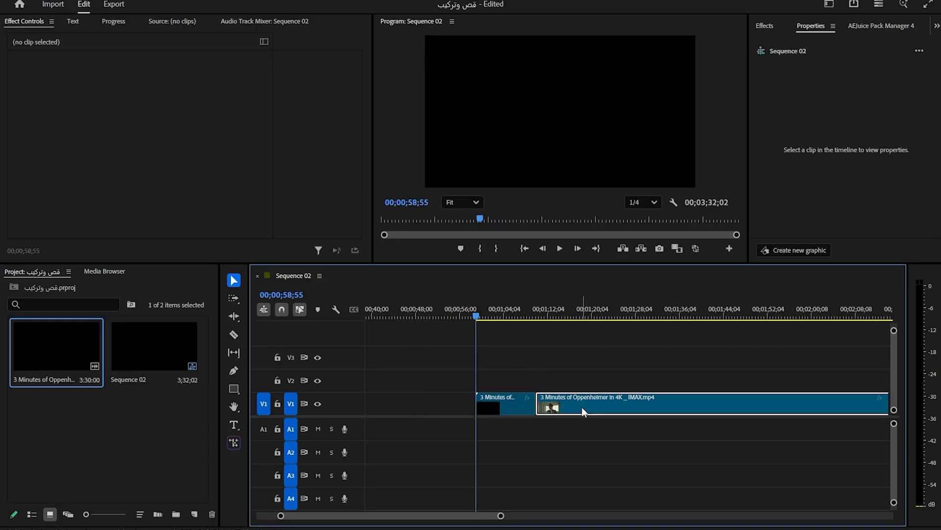
left_click(545, 341)
left_click(570, 398)
Try two razor cuts inside the second clip, and undo both
left_click_drag(589, 316, 586, 353)
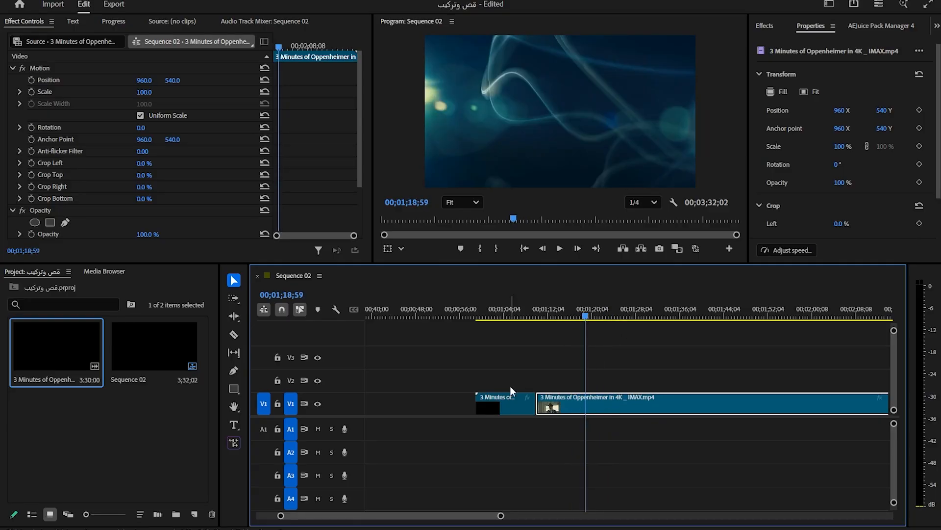
left_click(234, 334)
left_click(592, 405)
left_click(677, 405)
key("ctrl+z")
key("ctrl+z")
key("v")
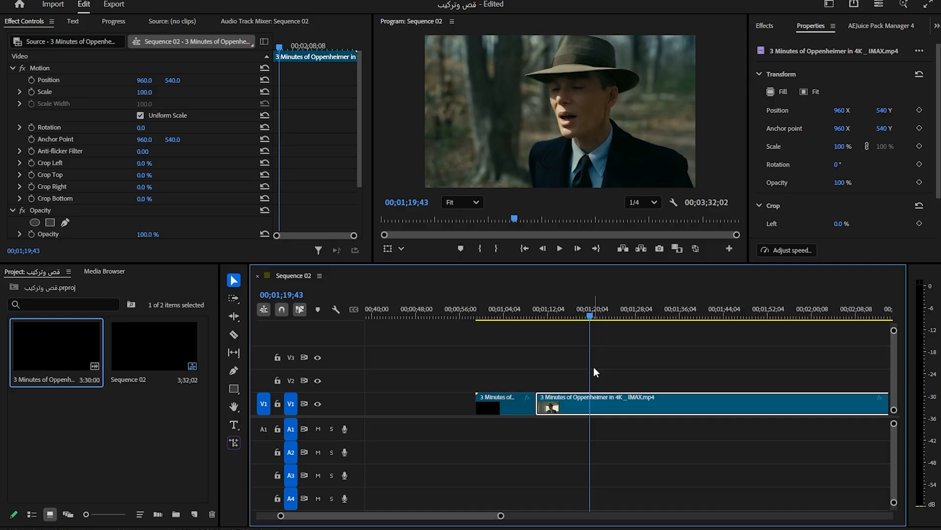
Isolate a short section of the second clip with razor cuts at about 00;01;20;01 and at 00;01;21;21
key("c")
left_click_drag(592, 316, 599, 321)
left_click(592, 406)
left_click(594, 321)
left_click(600, 405)
key("equal")
key("equal")
key("equal")
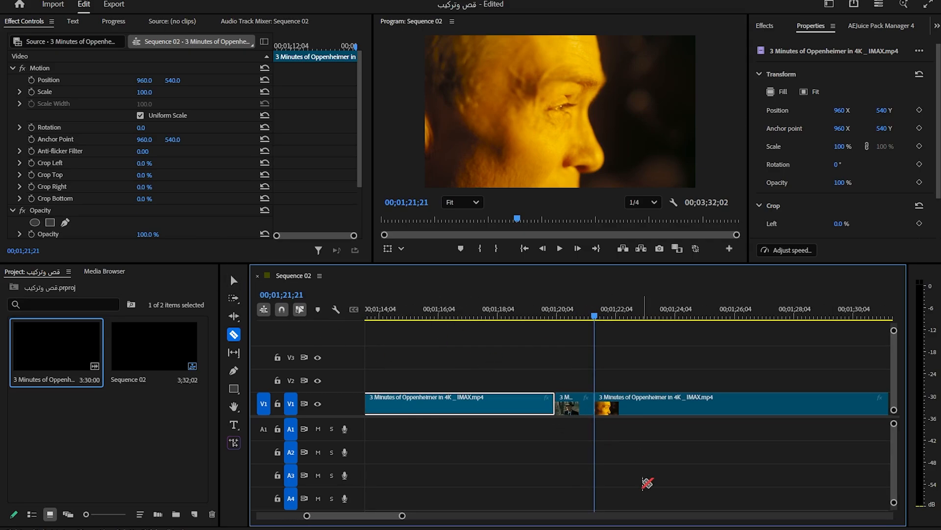
Try deleting the short section between the cuts without closing its gap, and undo the deletion
key("v")
left_click(570, 410)
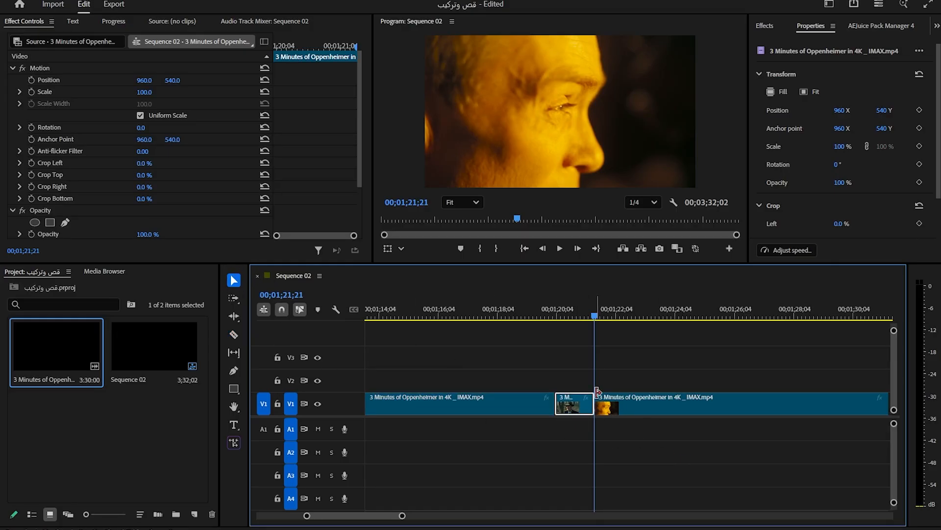
key("Delete")
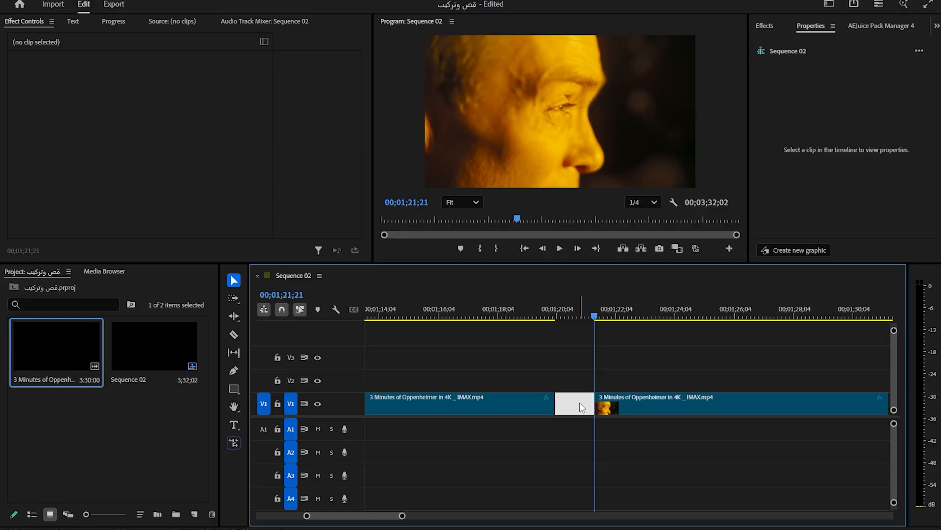
key("ctrl+z")
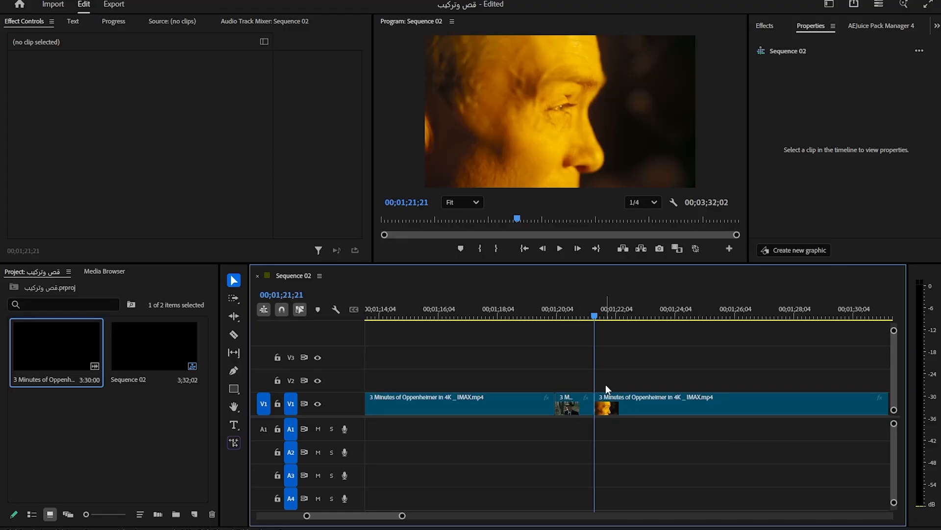
left_click(574, 410)
key("Delete")
key("ctrl+z")
Ripple delete the short section between the two cuts so the following clip closes the gap
left_click(582, 407)
key("shift+Delete")
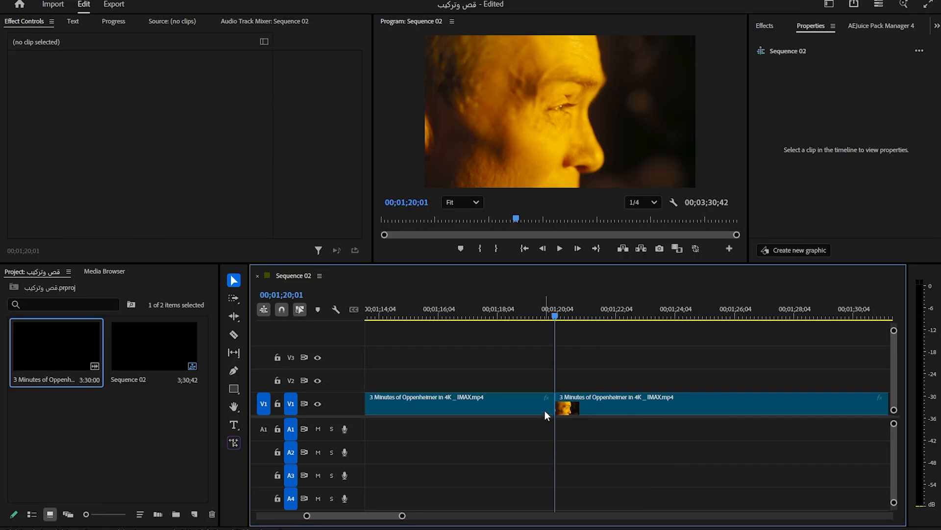
scroll(563, 402, "down", 4, "alt")
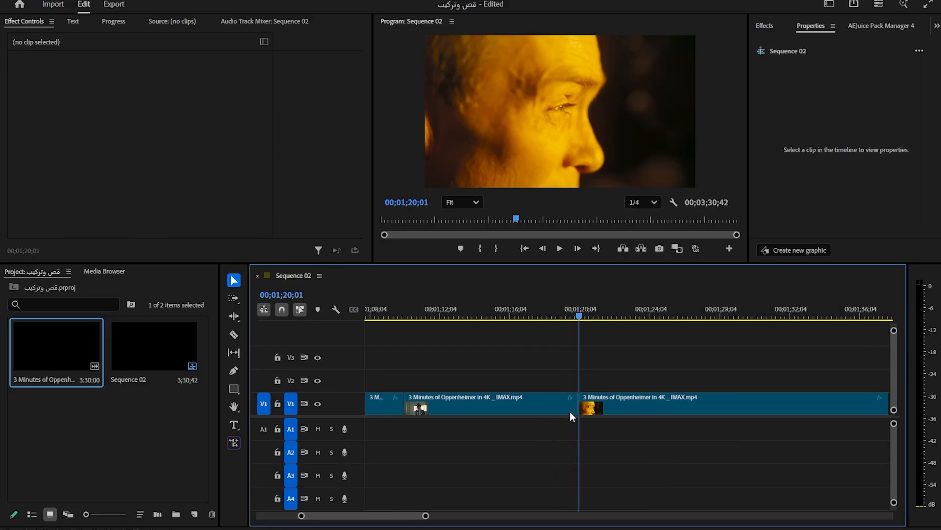
scroll(552, 432, "down", 2, "alt")
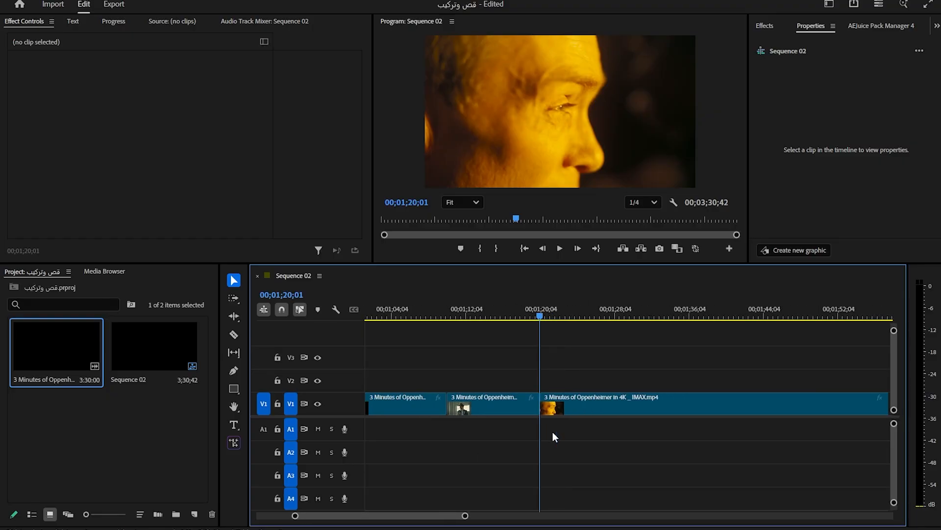
scroll(507, 359, "down", 4, "alt")
Try a ripple trim of the last clip's start up to 00;01;52;50, and undo the trim
mouse_move(501, 318)
left_mouse_down()
mouse_move(460, 319)
mouse_move(505, 320)
left_mouse_up()
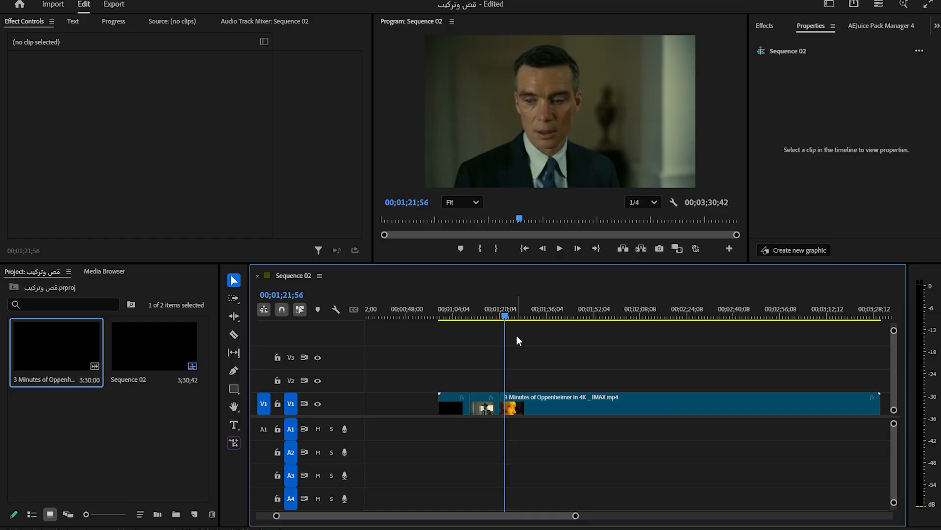
left_click_drag(516, 335, 595, 335)
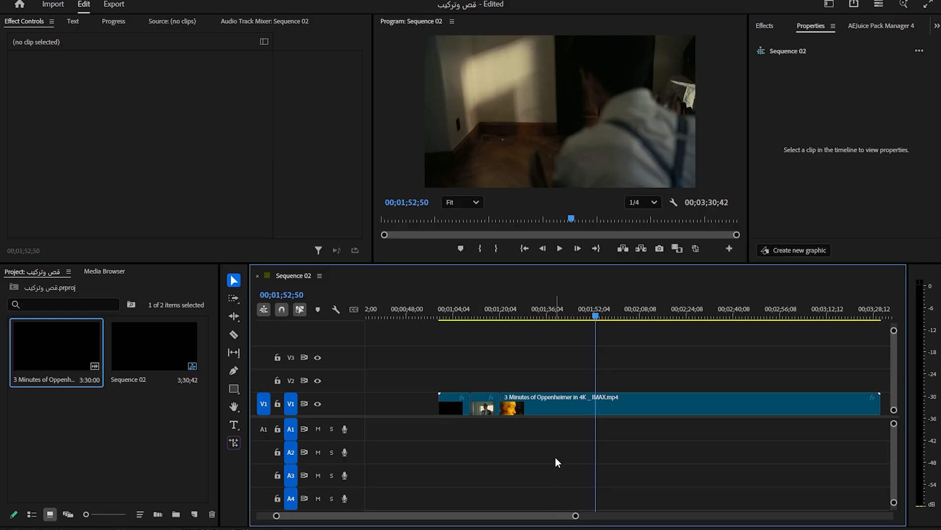
key("q")
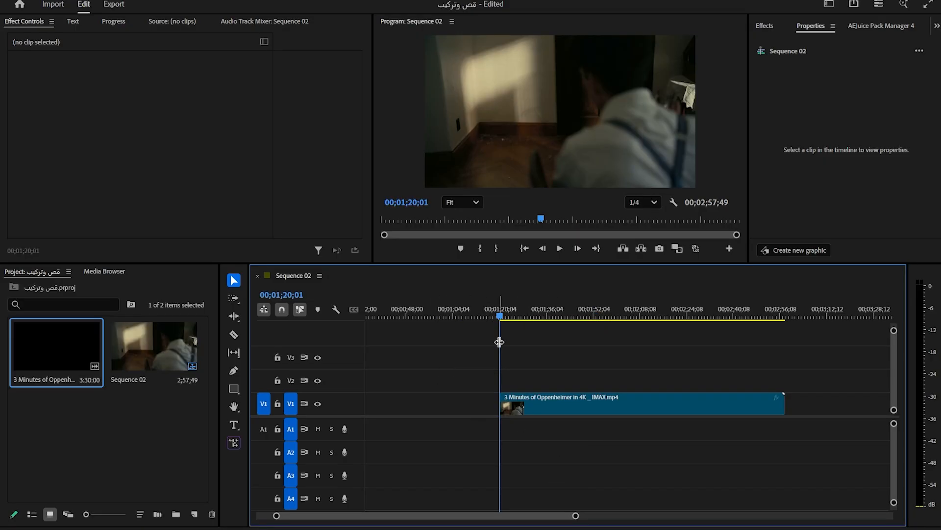
key("ctrl+z")
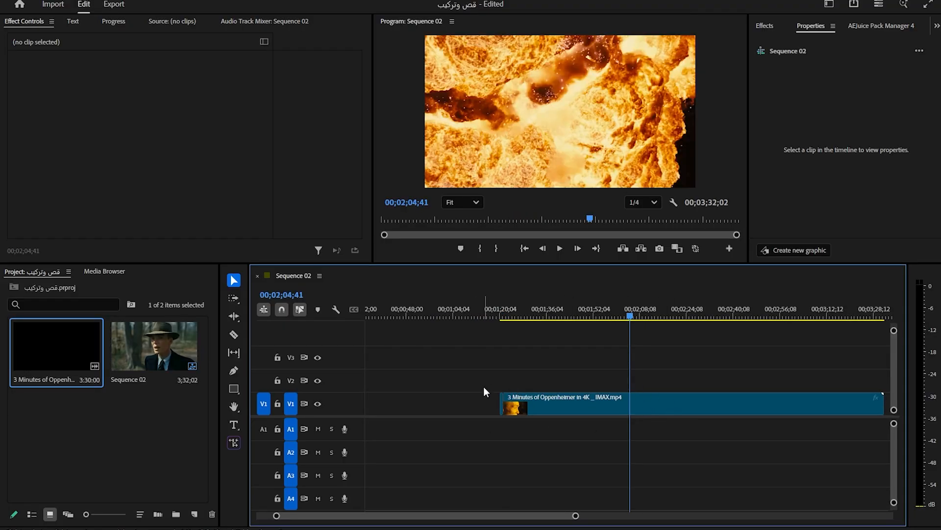
Ripple trim the start of the clip up to 00;01;52;04
scroll(566, 405, "down", 2)
mouse_move(531, 399)
left_mouse_down()
mouse_move(517, 409)
mouse_move(529, 405)
left_mouse_up()
mouse_move(564, 310)
left_mouse_down()
mouse_move(504, 322)
mouse_move(525, 325)
left_mouse_up()
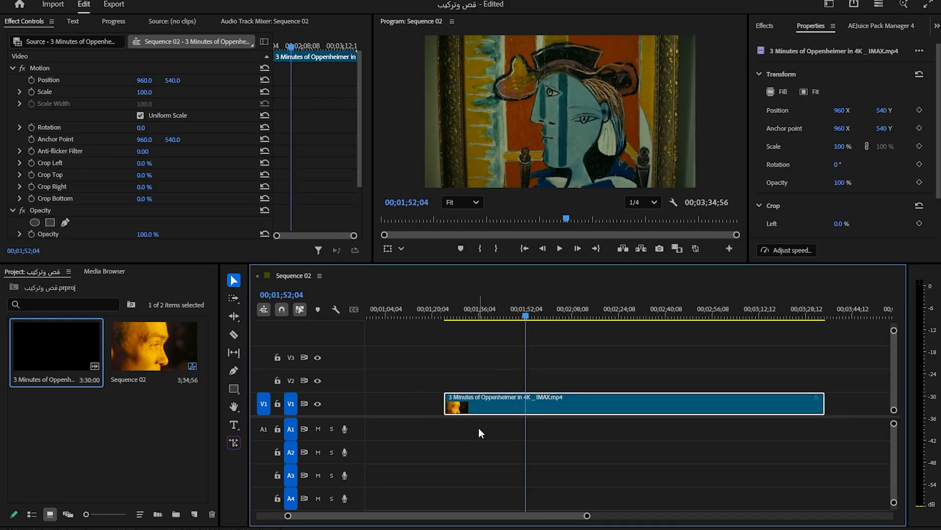
key("q")
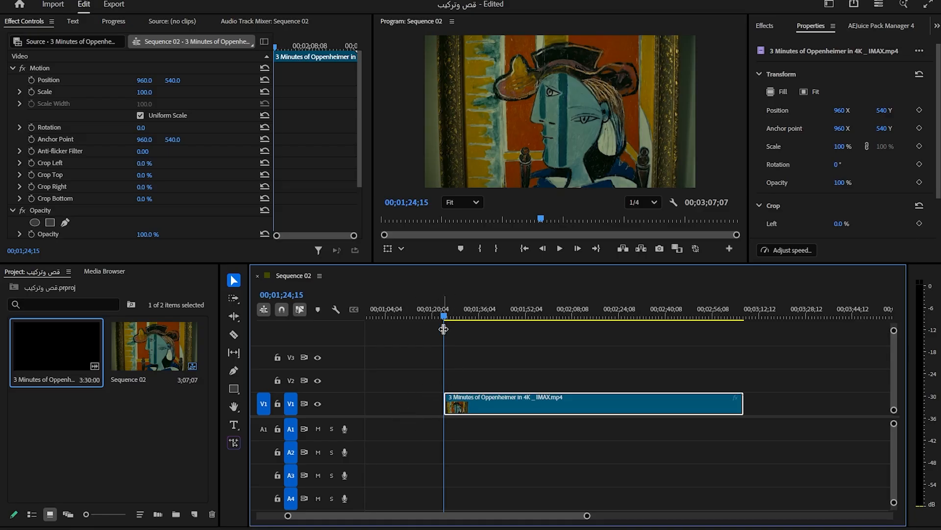
Try a ripple trim of the clip's end back to 00;01;49;56, and undo the trim
left_click_drag(444, 317, 519, 315)
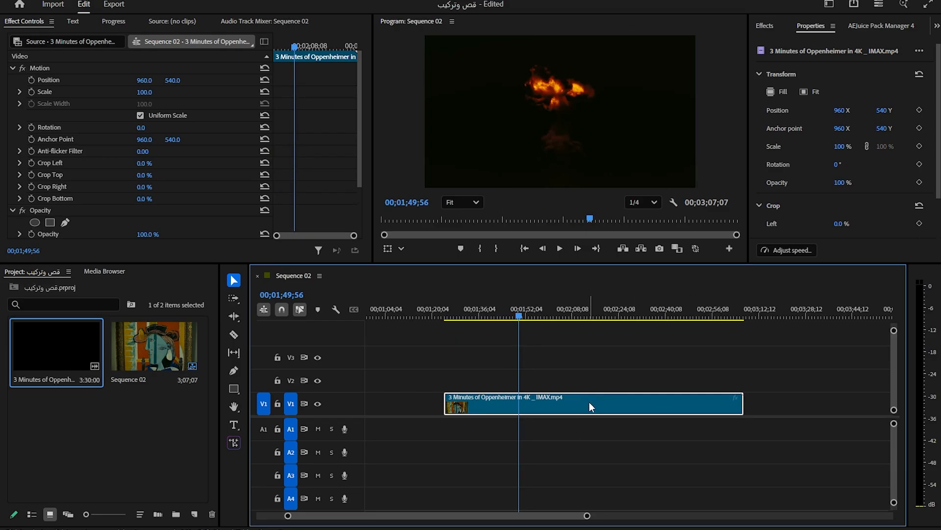
key("w")
left_click_drag(519, 311, 495, 330)
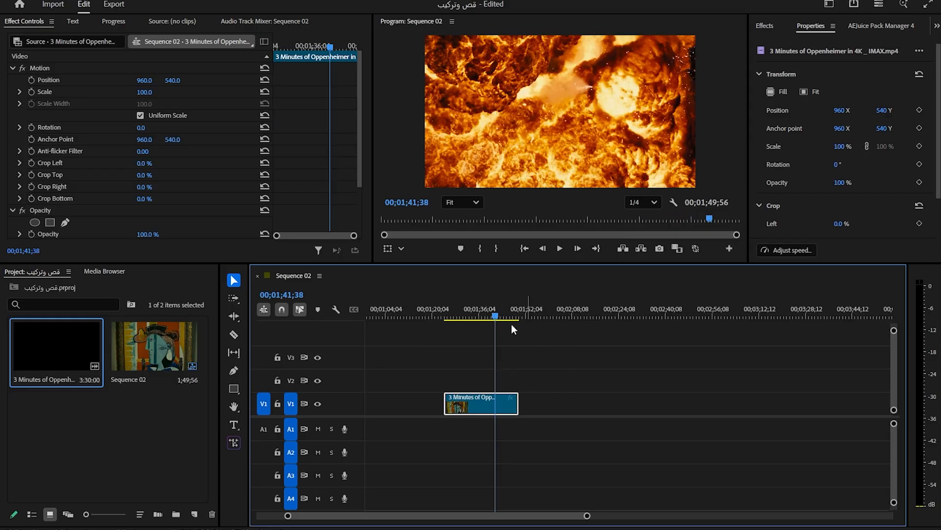
mouse_move(504, 318)
left_mouse_down()
mouse_move(516, 318)
mouse_move(485, 317)
left_mouse_up()
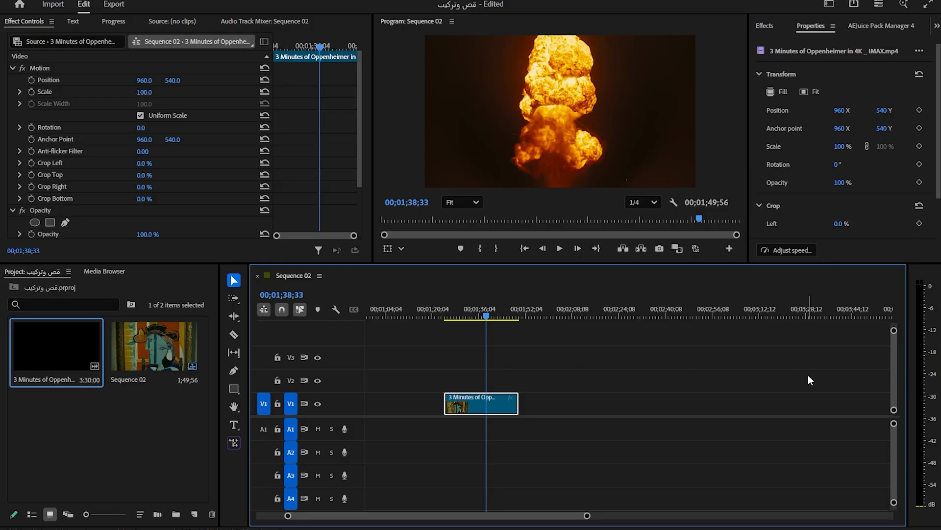
key("ctrl+z")
Try cutting the clip at 00;01;49;56 with the Razor tool and deleting the section after the cut, and undo both edits
left_click_drag(483, 315, 518, 318)
left_click(234, 335)
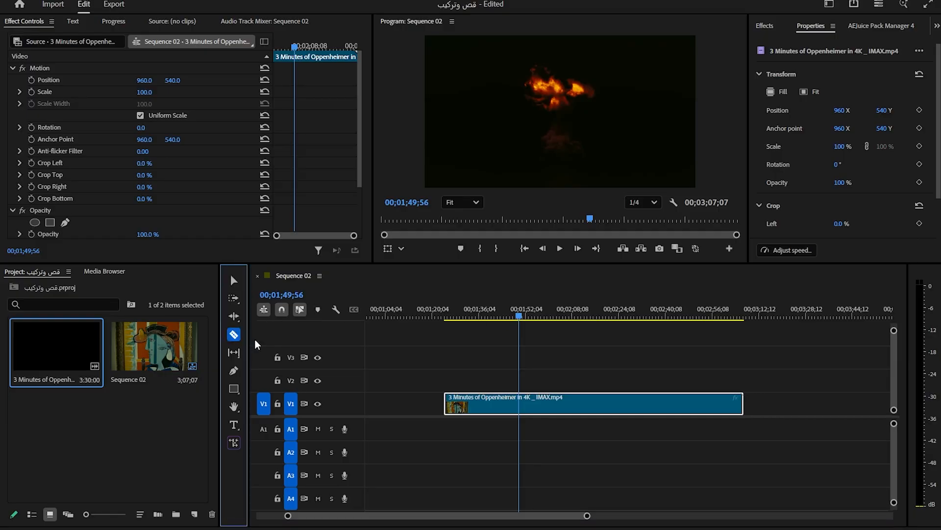
left_click(519, 403)
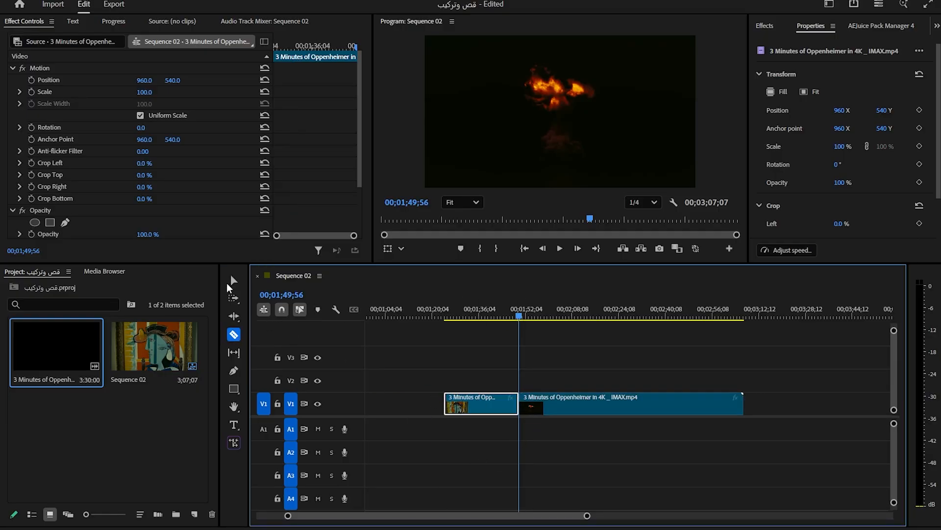
left_click(234, 279)
left_click(559, 401)
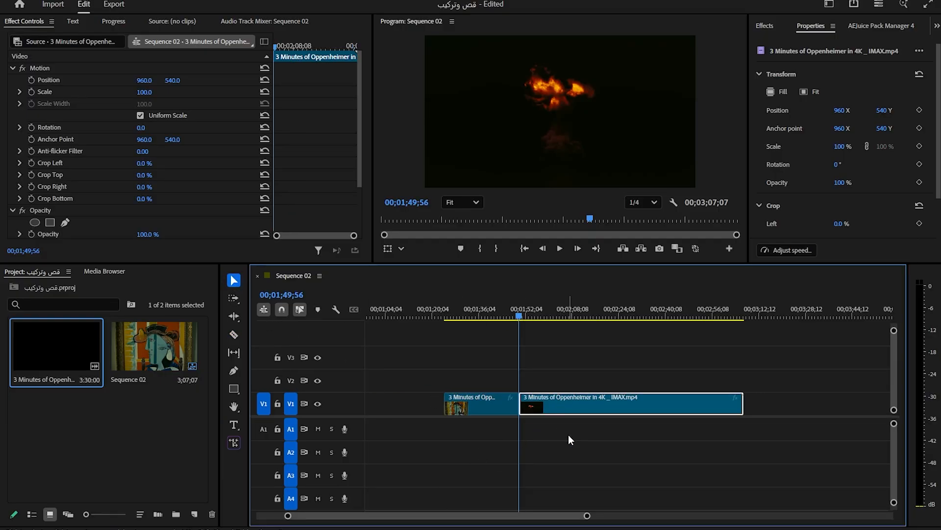
key("Delete")
key("ctrl+z")
key("ctrl+z")
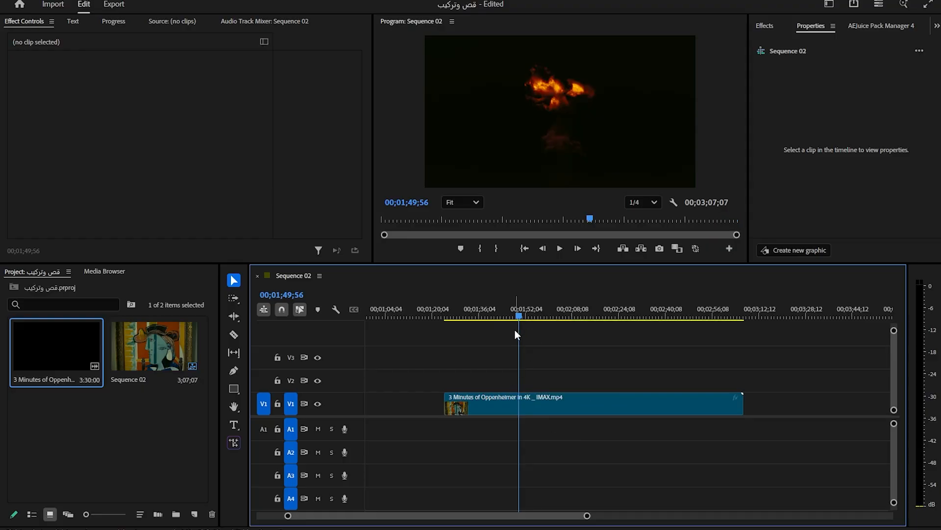
Select the whole clip, try the ripple trim of its end at 00;01;49;56 once more, and undo it
left_click(551, 397)
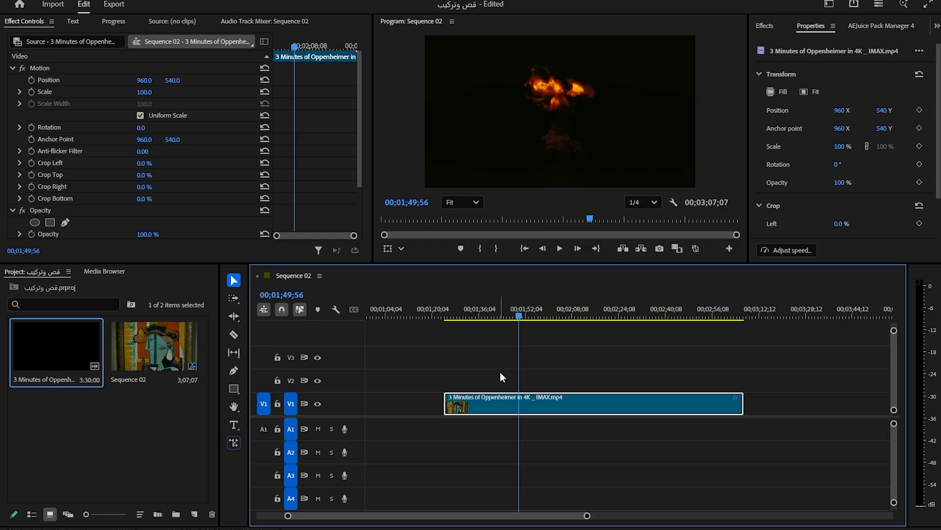
key("w")
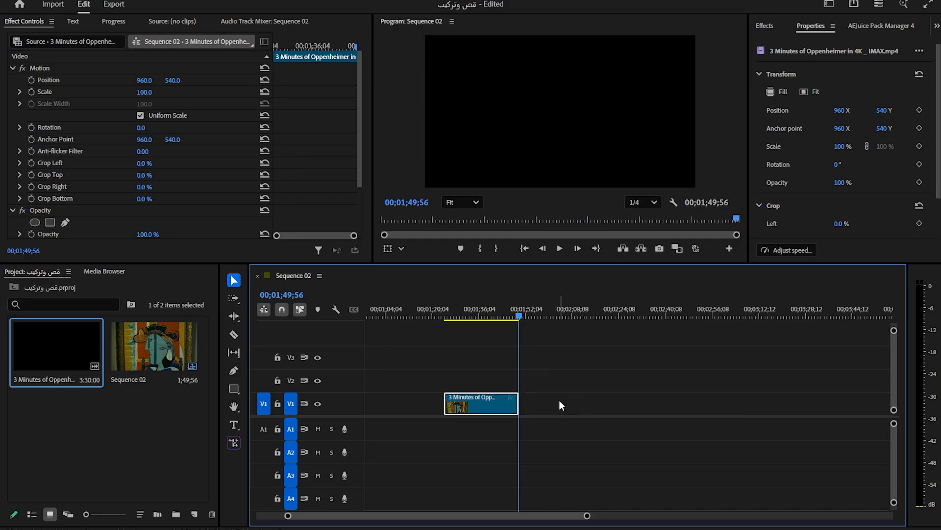
key("ctrl+z")
Try cutting the clip at 00;01;58;26 with the Razor tool, and undo the cut
left_click(524, 317)
left_click_drag(524, 317, 536, 317)
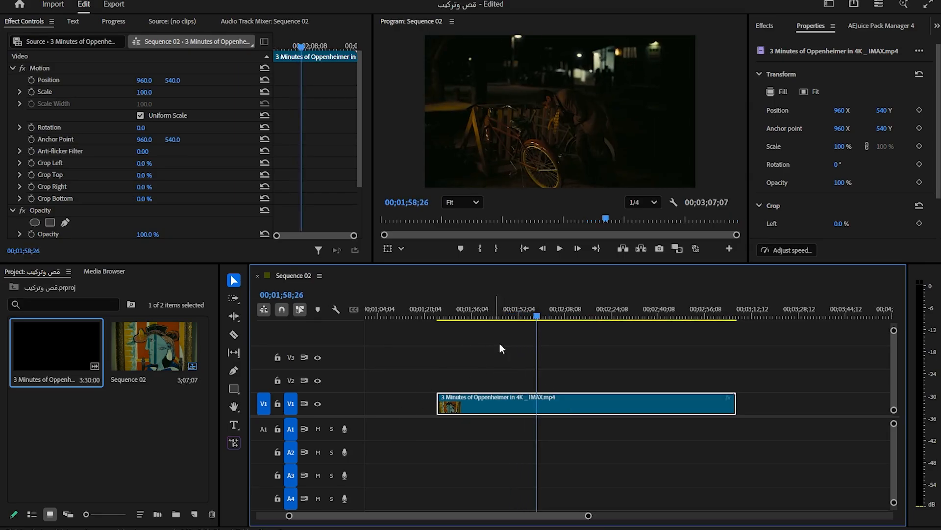
left_click(239, 336)
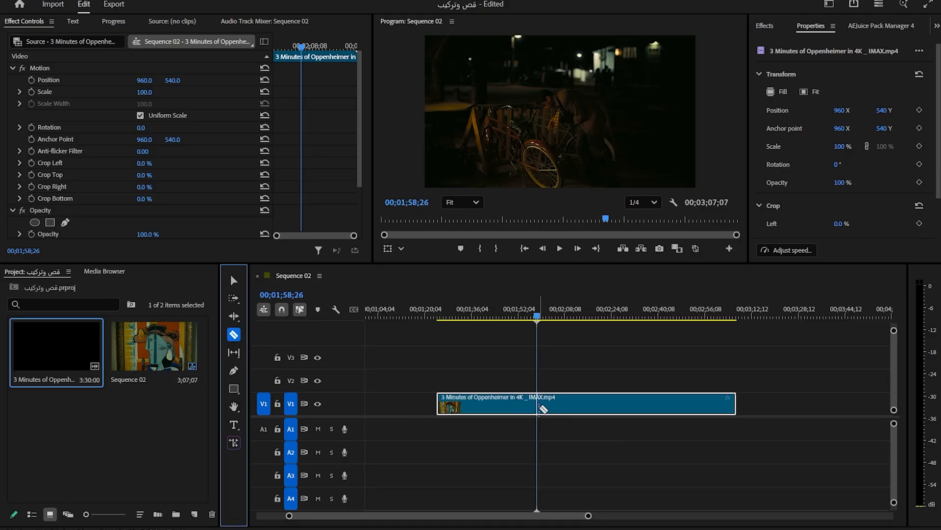
left_click(539, 405)
left_click(584, 319)
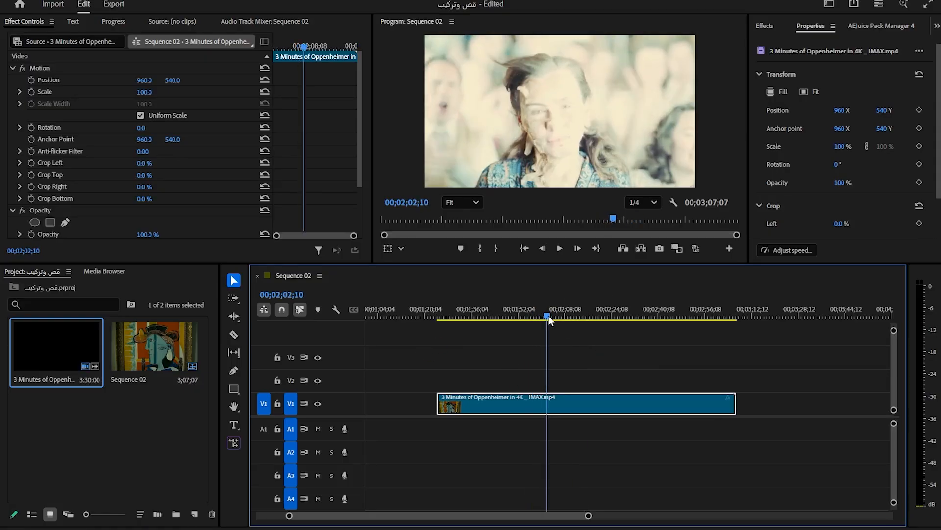
Try a Razor cut of the clip at 00;02;03;08, and undo it
mouse_move(549, 315)
left_mouse_down()
mouse_move(533, 319)
mouse_move(550, 321)
left_mouse_up()
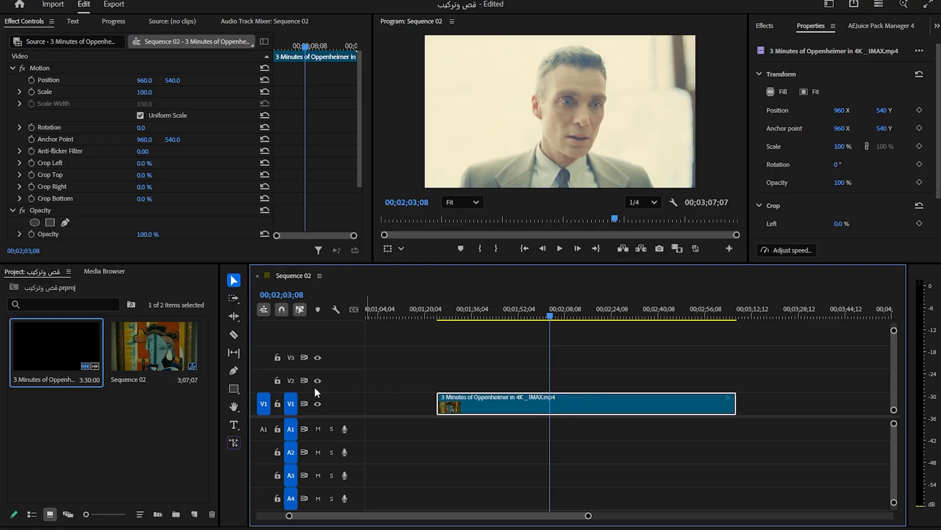
left_click(234, 335)
left_click(550, 405)
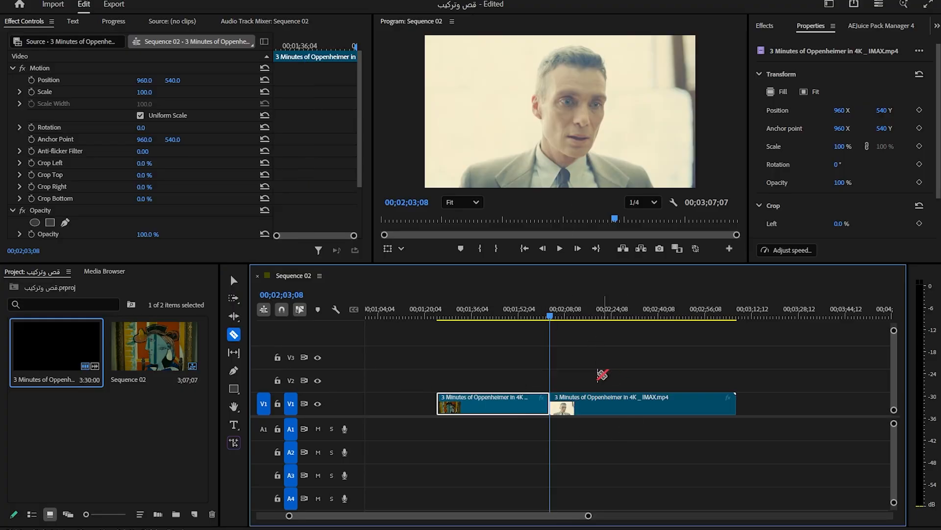
key("ctrl+z")
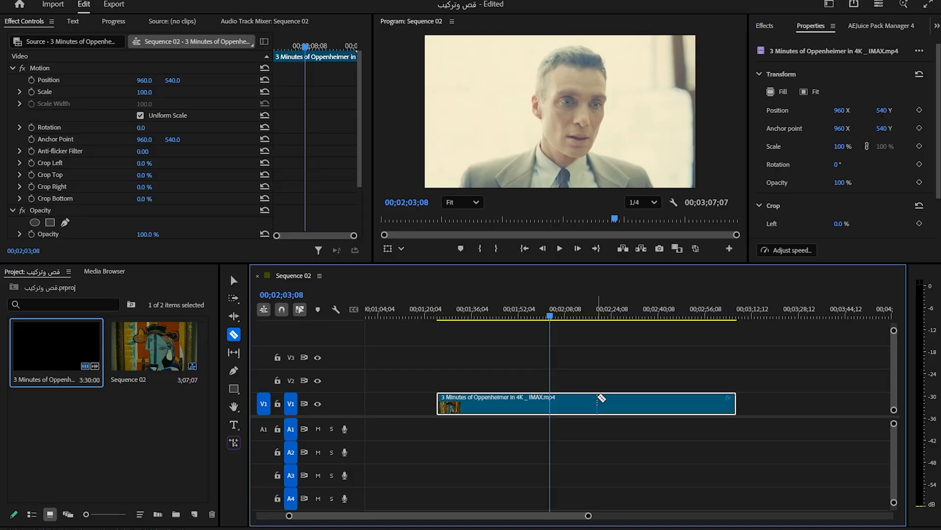
Split the clip with Add Edit at 00;02;03;08, at 00;02;35;00 and at one point between them
key("ctrl+k")
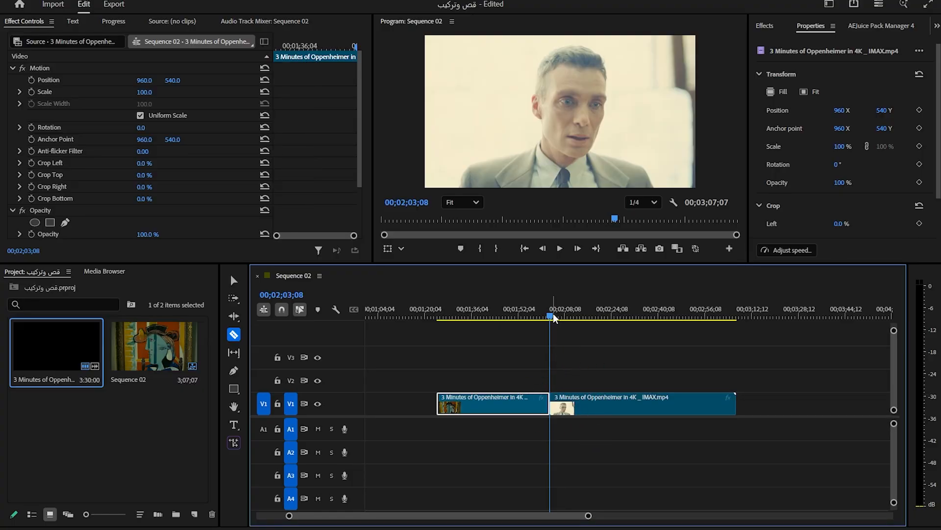
left_click_drag(552, 318, 643, 318)
key("ctrl+k")
key("ctrl+k")
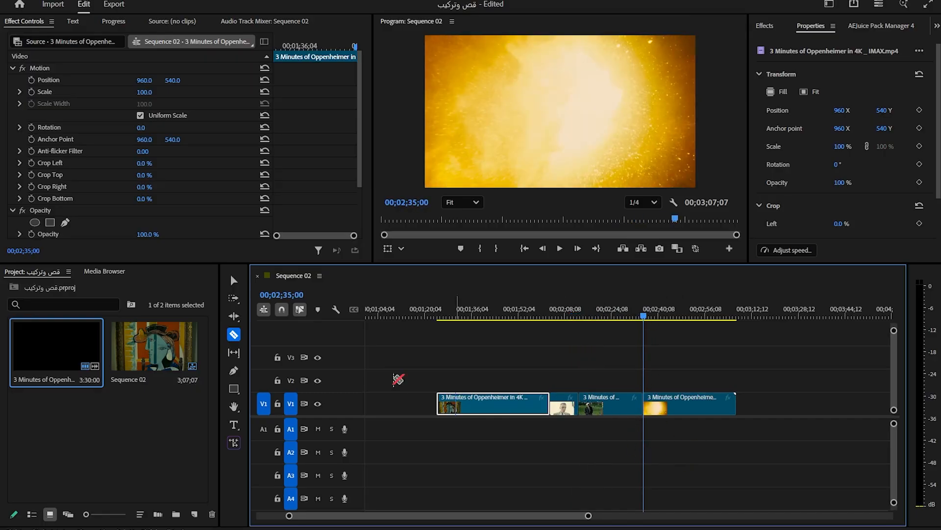
Move the last section to start at about 00;02;58;45, and shift the part after a split at 00;02;24;11 into the gap
left_click(237, 280)
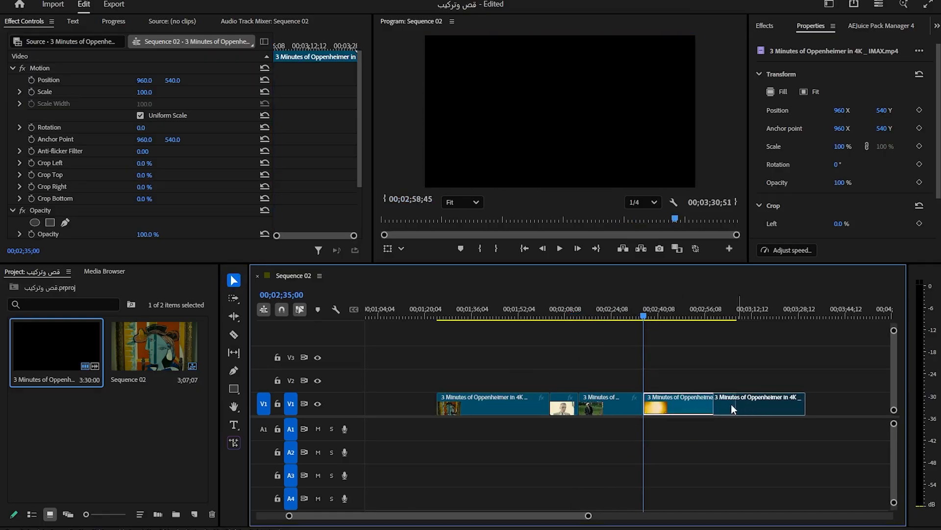
left_click_drag(735, 404, 805, 404)
key("ctrl+k")
left_click_drag(629, 408, 660, 408)
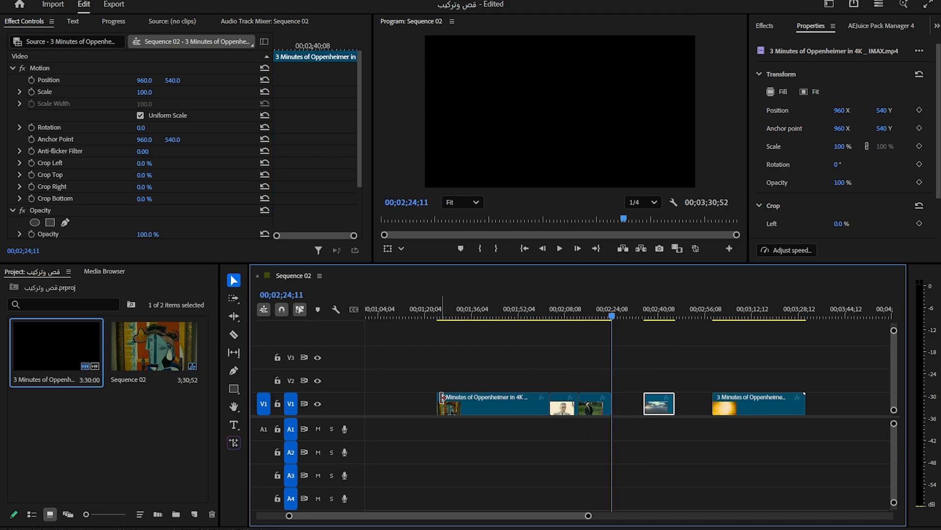
Undo the section moves and all the Add Edit splits so that the clip is whole again
key("ctrl+z")
key("ctrl+z")
key("ctrl+z")
key("ctrl+z")
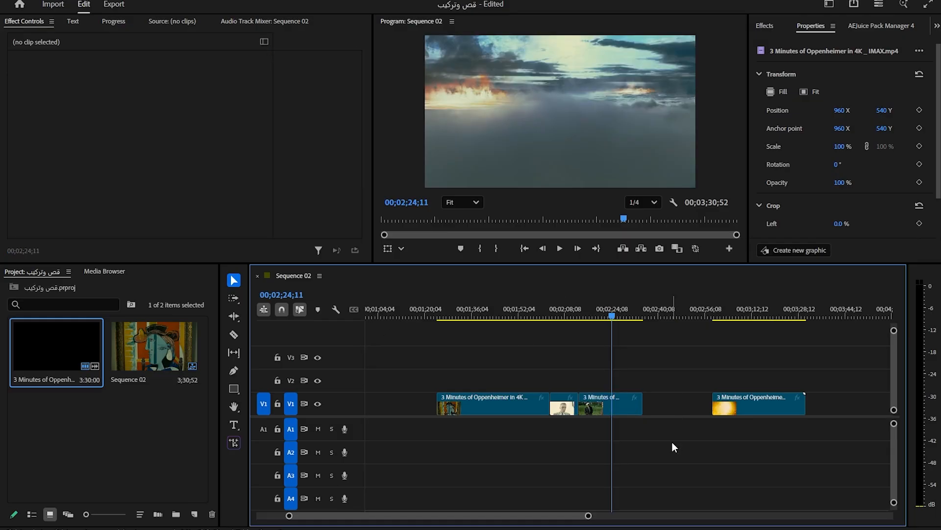
key("ctrl+z")
key("ctrl+z")
left_click(572, 317)
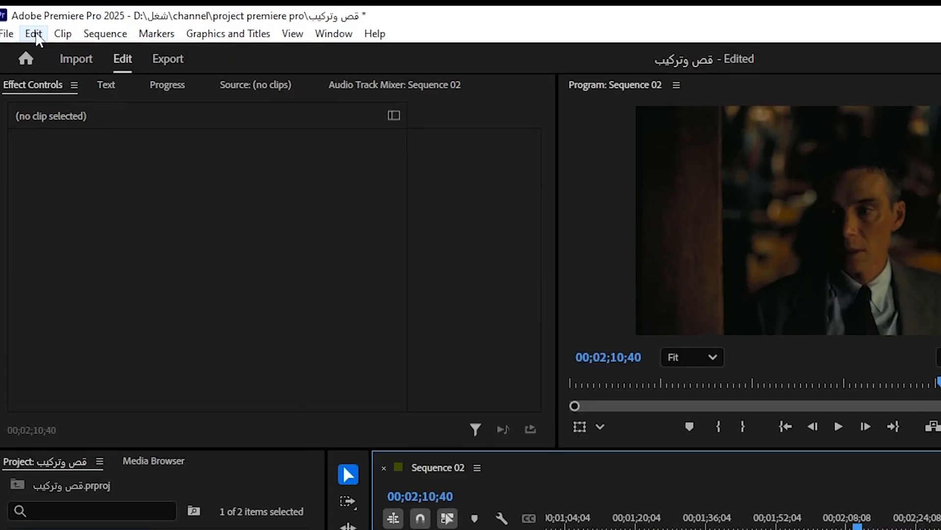
Find the Add Edit command in the keyboard shortcut settings, replace its shortcut with E and apply the change
left_click(33, 33)
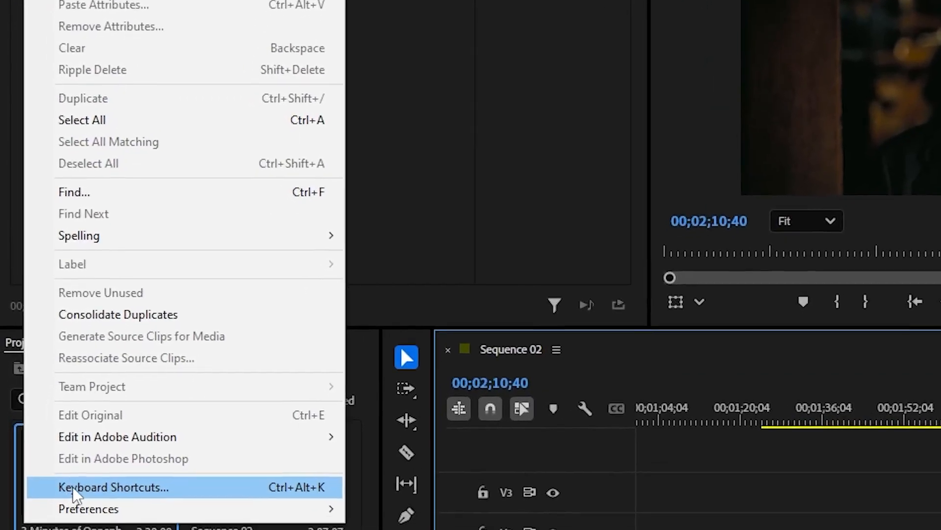
left_click(154, 478)
type("add")
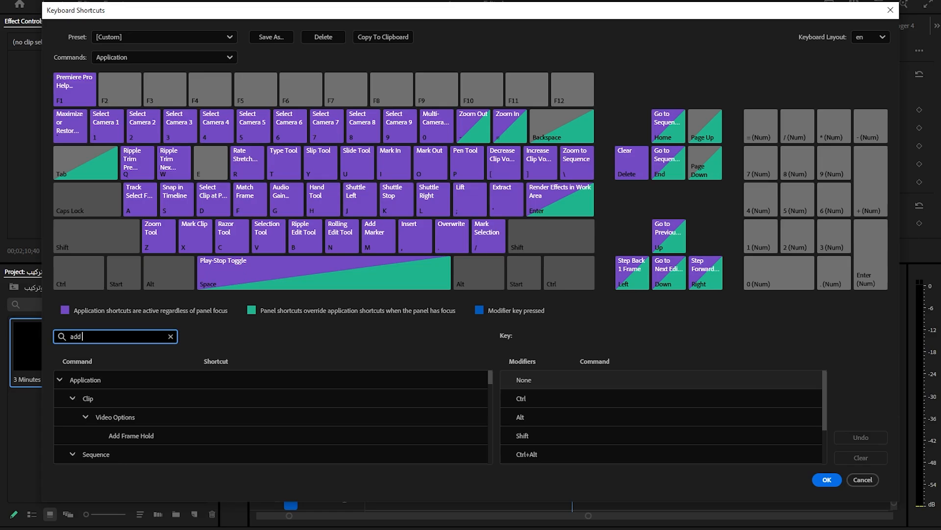
type(" ed")
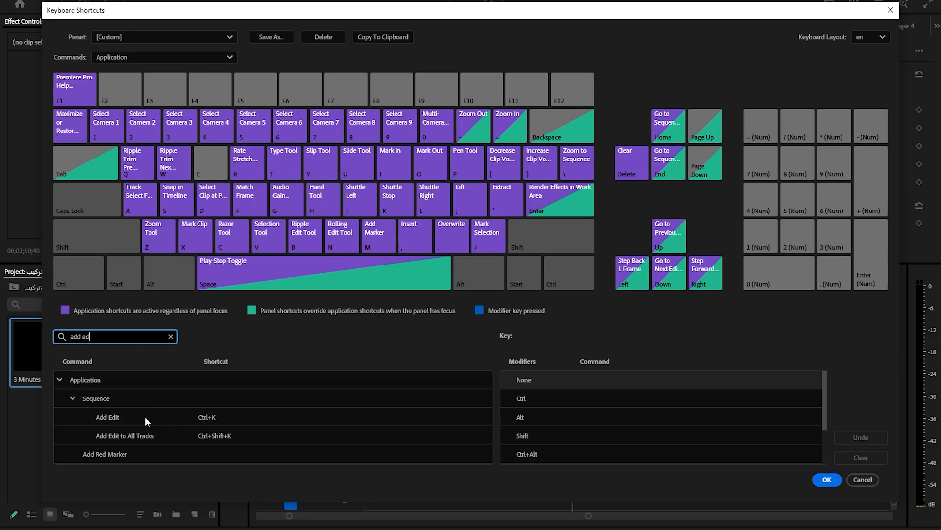
left_click(208, 417)
key("BackSpace")
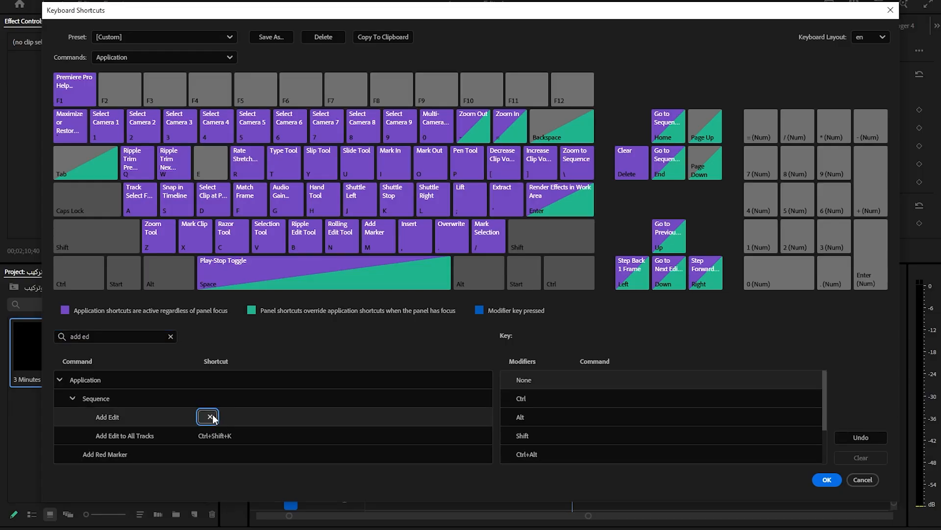
key("e")
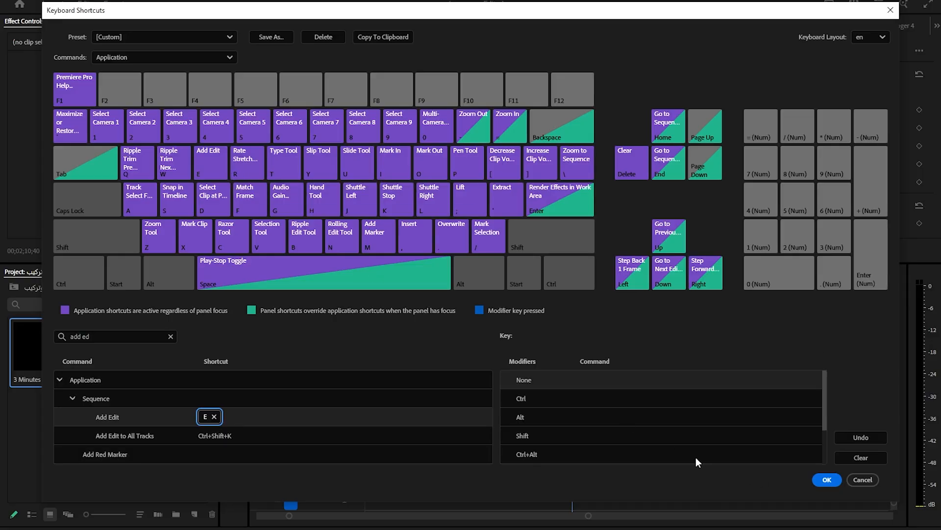
left_click(825, 481)
Split the clip with Add Edit at about 00;01;51 and 00;01;53, ripple trimming the start of the section after each split
left_click_drag(568, 322, 522, 351)
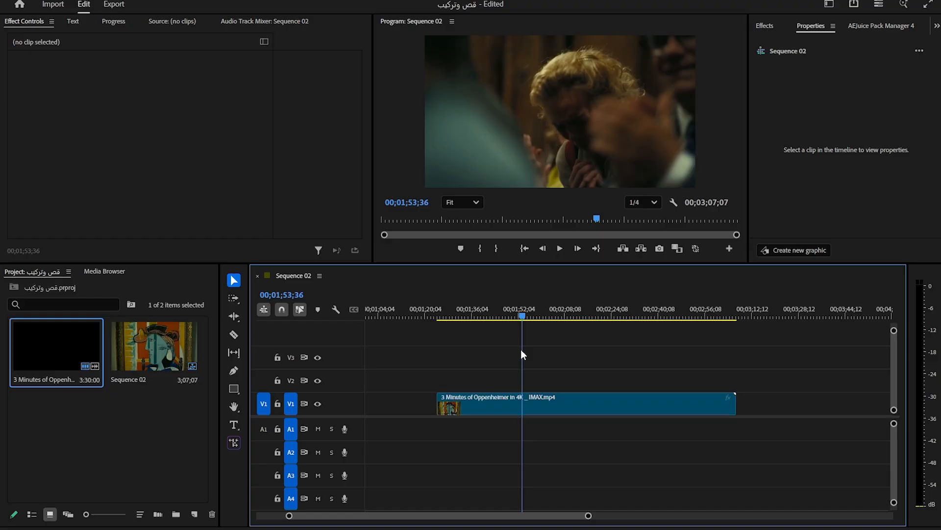
mouse_move(521, 349)
left_mouse_down()
mouse_move(502, 351)
mouse_move(569, 350)
mouse_move(498, 355)
mouse_move(528, 349)
mouse_move(516, 349)
left_mouse_up()
key("ctrl+k")
key("q")
key("ctrl+k")
key("q")
Split the last section at 00;01;59;45 with Add Edit and ripple trim the start of the remainder up to 00;02;28;19
scroll(519, 416, "up", 3)
scroll(569, 405, "up", 4)
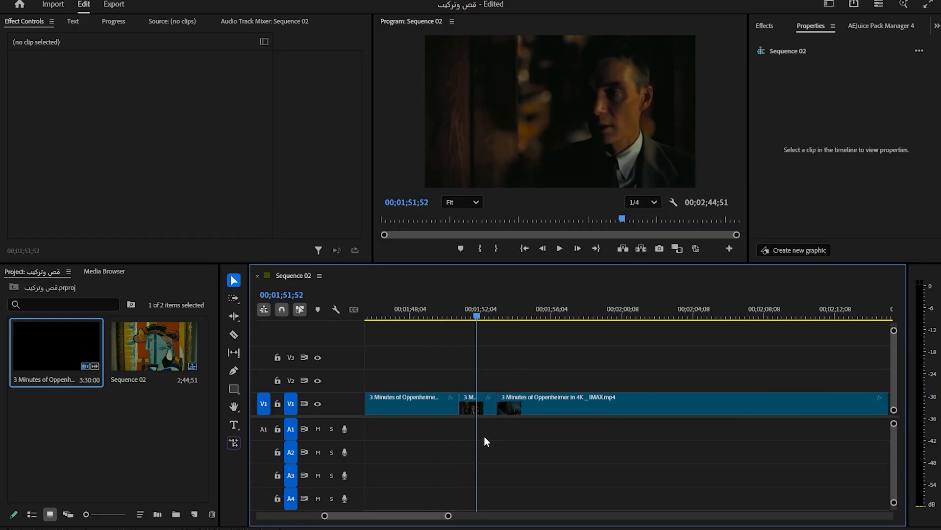
left_click(484, 318)
left_click_drag(485, 317, 573, 335)
scroll(492, 318, "down", 8)
key("ctrl+k")
key("q")
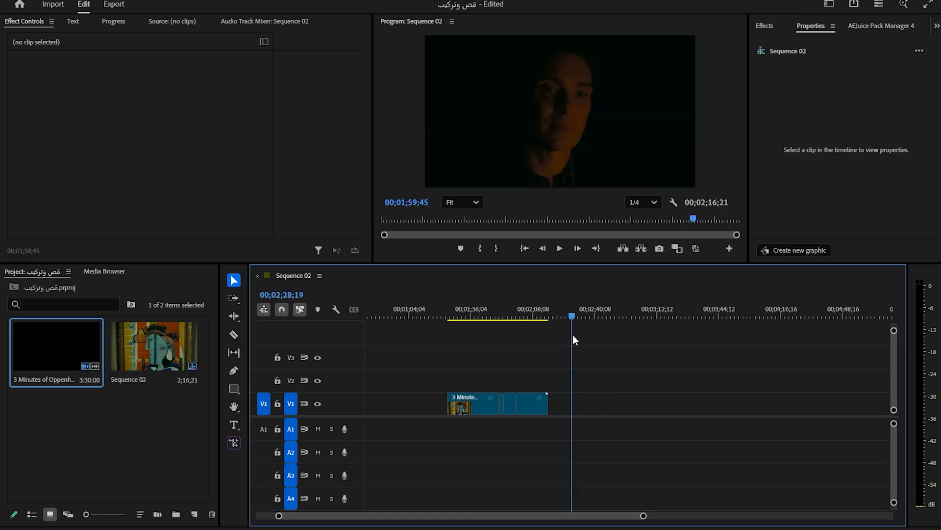
key("ctrl+z")
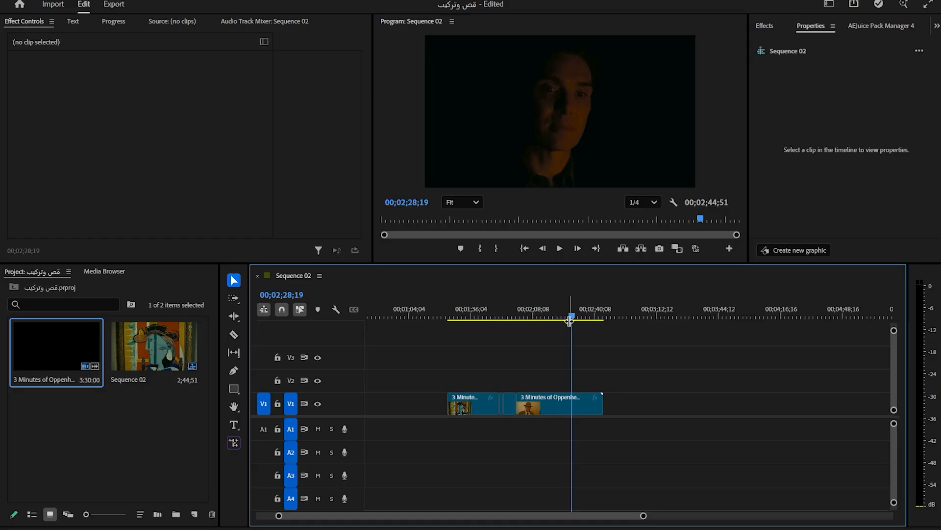
key("q")
Examine the joins between the trimmed sections by scrubbing and stepping through the shortened sequence
left_click(512, 319)
scroll(513, 398, "up", 8)
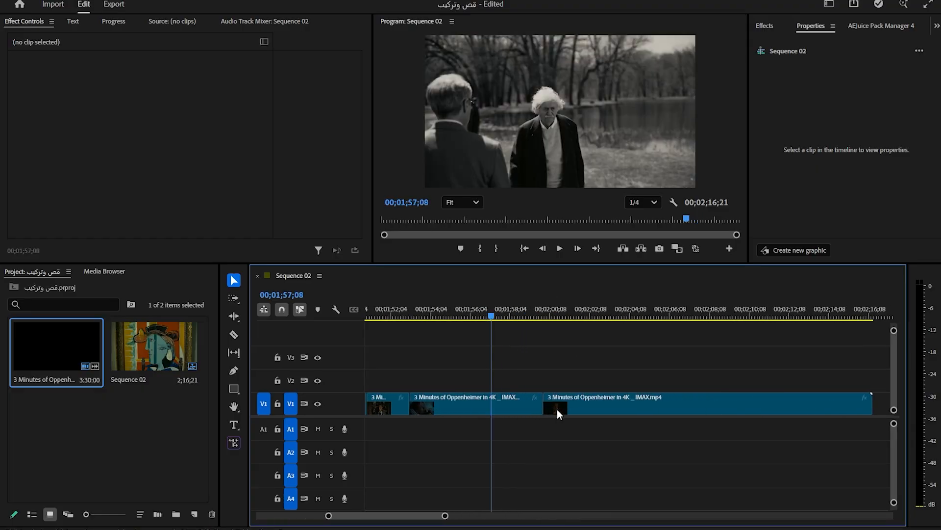
left_click_drag(493, 317, 564, 317)
left_click(555, 313)
key("Right")
key("Right")
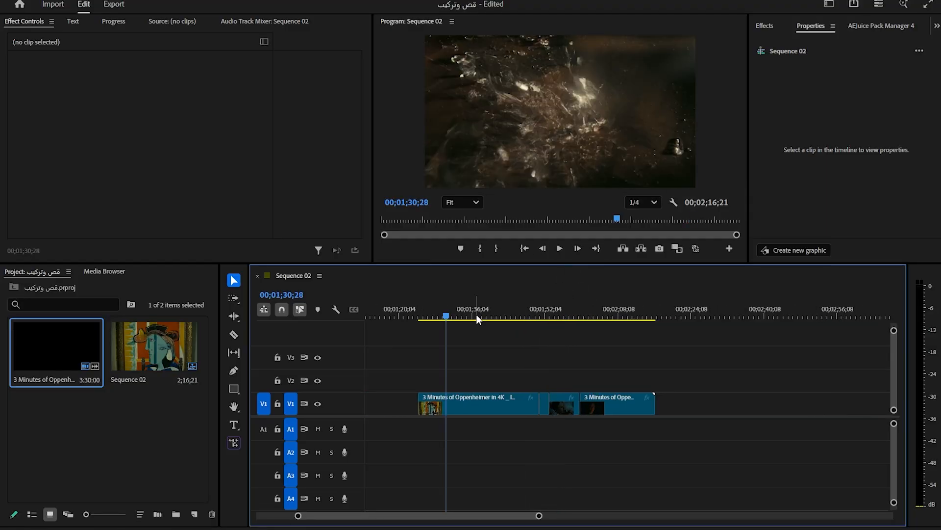
left_click_drag(476, 312, 537, 314)
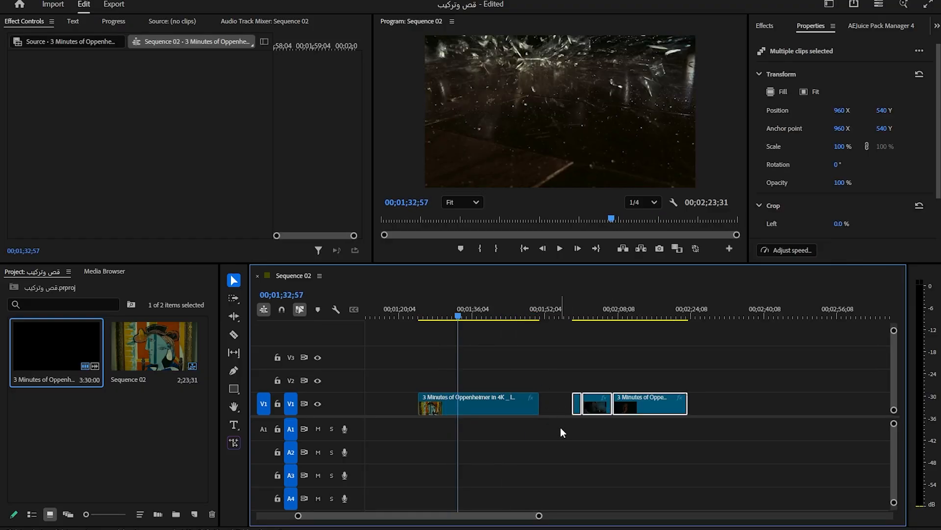
Delete the gap between the first clip and the sections after it, and undo the deletion
scroll(572, 434, "up", 2)
scroll(576, 434, "up", 3)
left_click(551, 399)
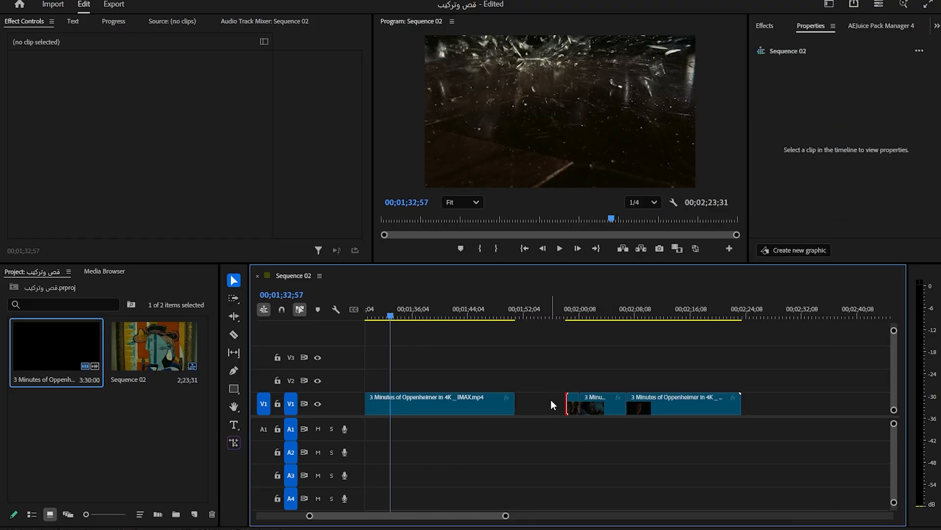
key("Delete")
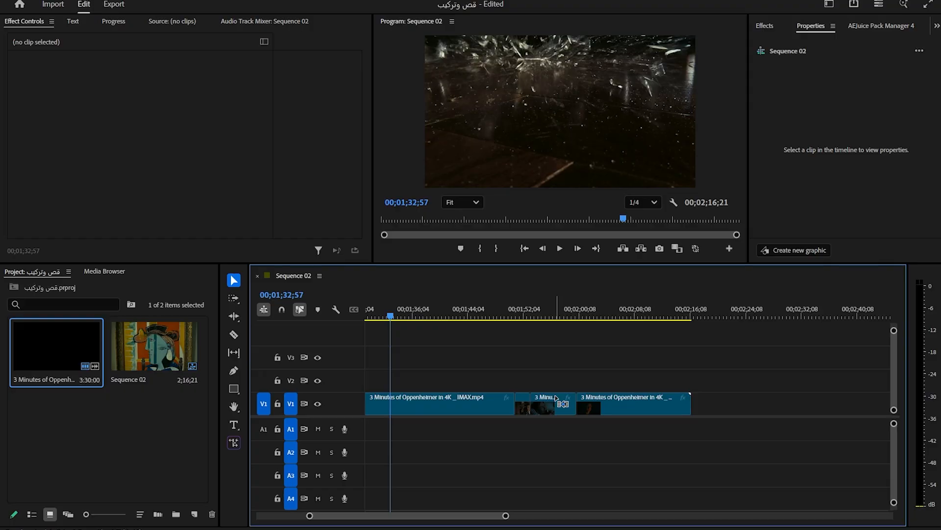
key("ctrl+z")
Place the playhead at 00;01;52;50 in the gap and move the short second section so it starts there
scroll(546, 422, "up", 2)
scroll(570, 421, "up", 1)
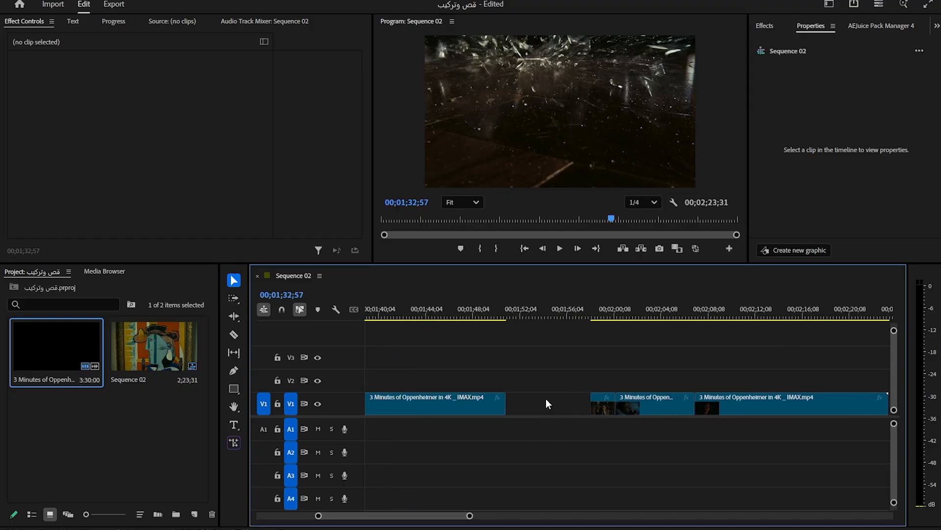
scroll(534, 400, "up", 1)
left_click_drag(516, 317, 528, 316)
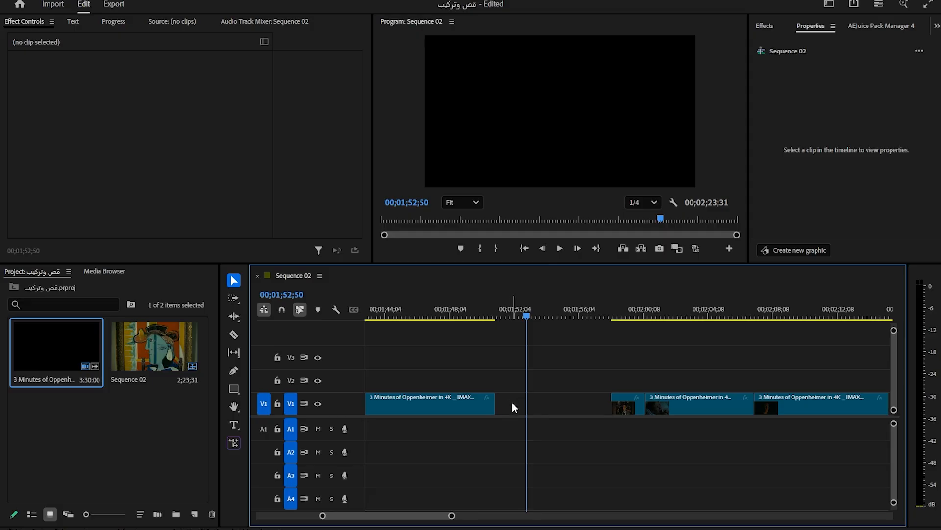
left_click_drag(621, 407, 537, 411)
scroll(538, 410, "up", 3)
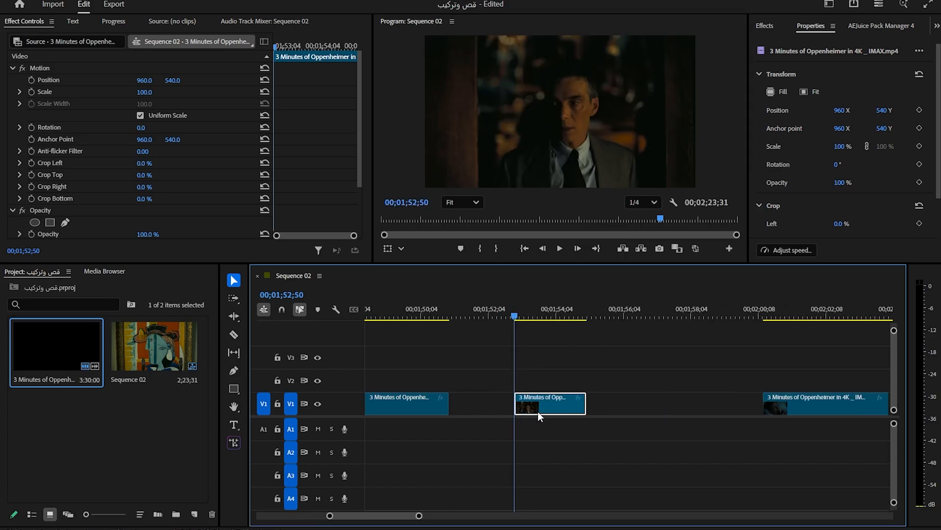
Turn on timeline snapping and snap the start of the third section to the playhead at 00;01;56;23
scroll(537, 411, "down", 2)
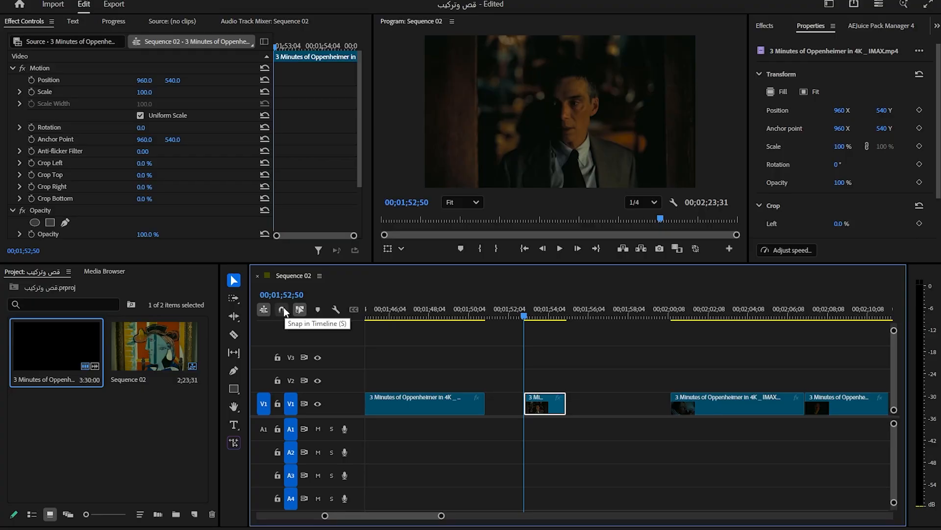
left_click(284, 309)
scroll(542, 416, "up", 2)
left_click_drag(537, 409, 558, 409)
left_click_drag(555, 411, 552, 411)
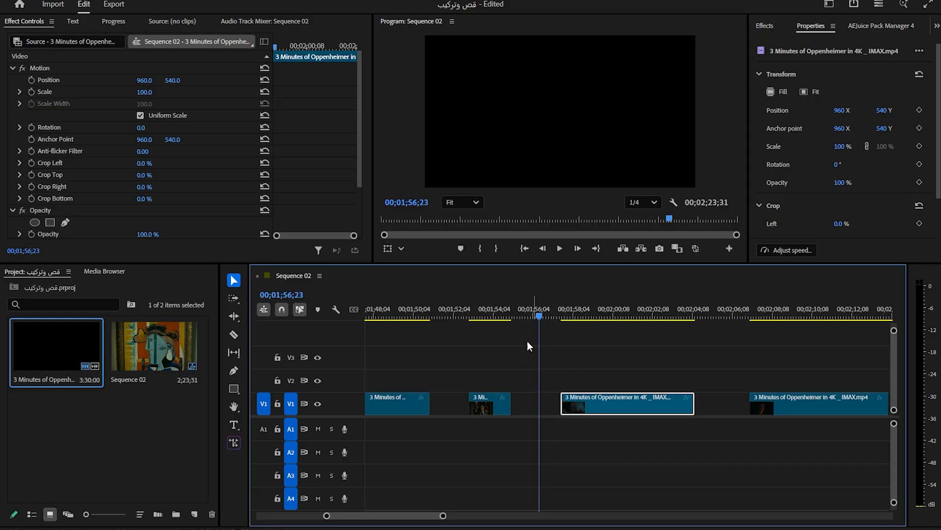
mouse_move(598, 409)
left_mouse_down()
mouse_move(577, 413)
mouse_move(591, 414)
left_mouse_up()
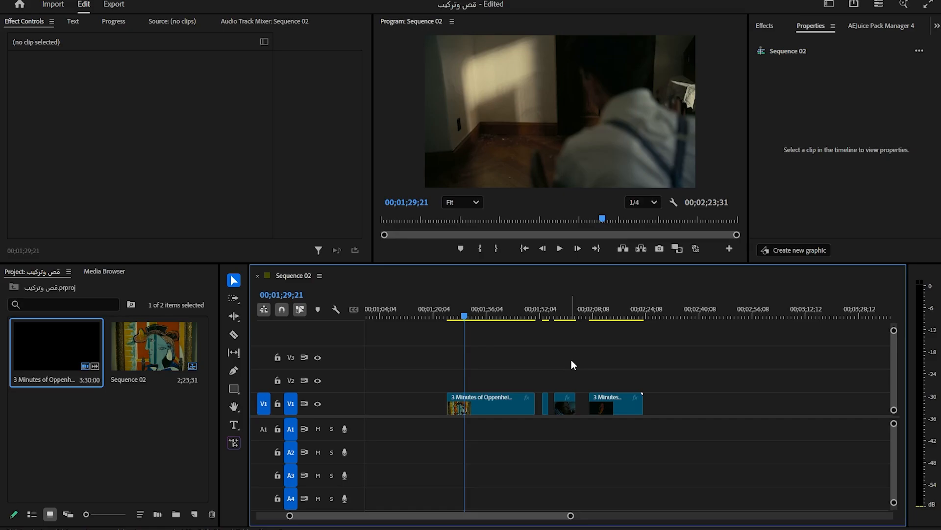